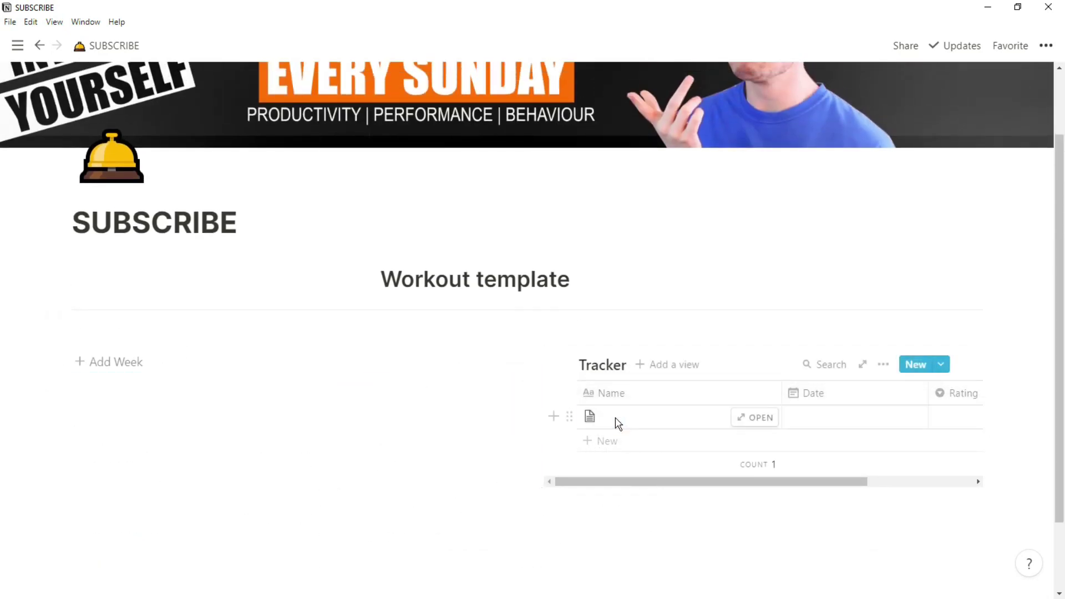
- Insert a new week of Monday–Sunday workout blocks with the Add Week template button
left_click(131, 367)
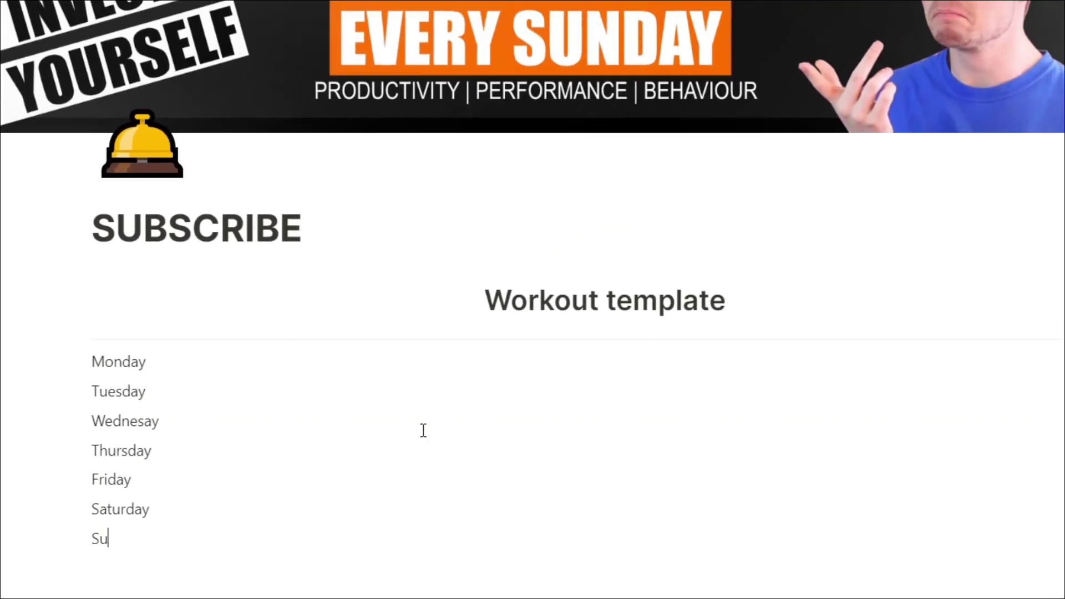
- Add the Sunday line and turn all seven day lines into Heading 3 headings
type("nday")
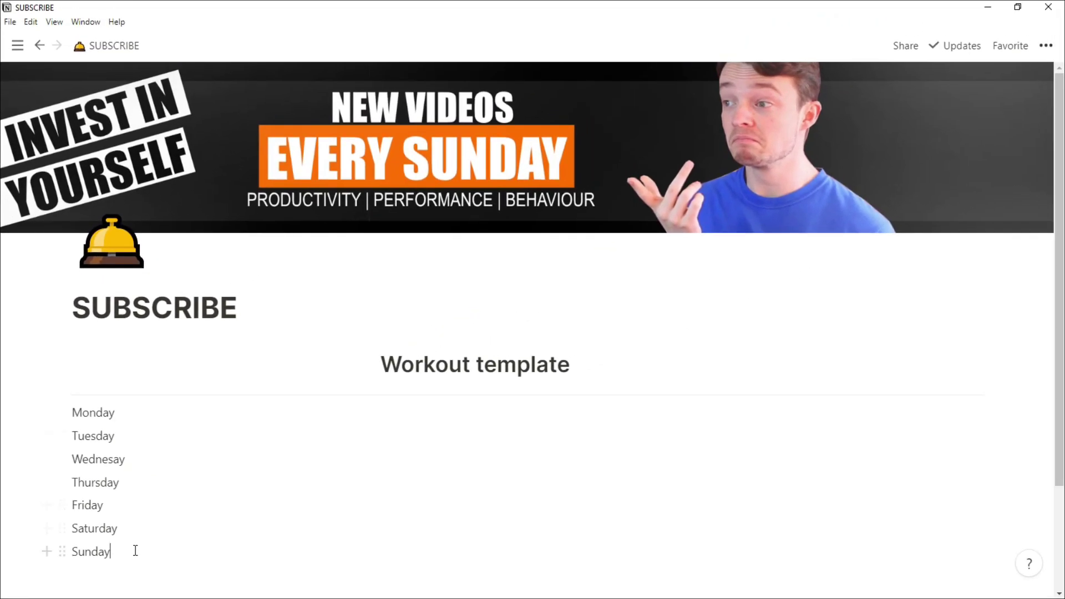
left_click_drag(138, 549, 82, 416)
left_click(63, 409)
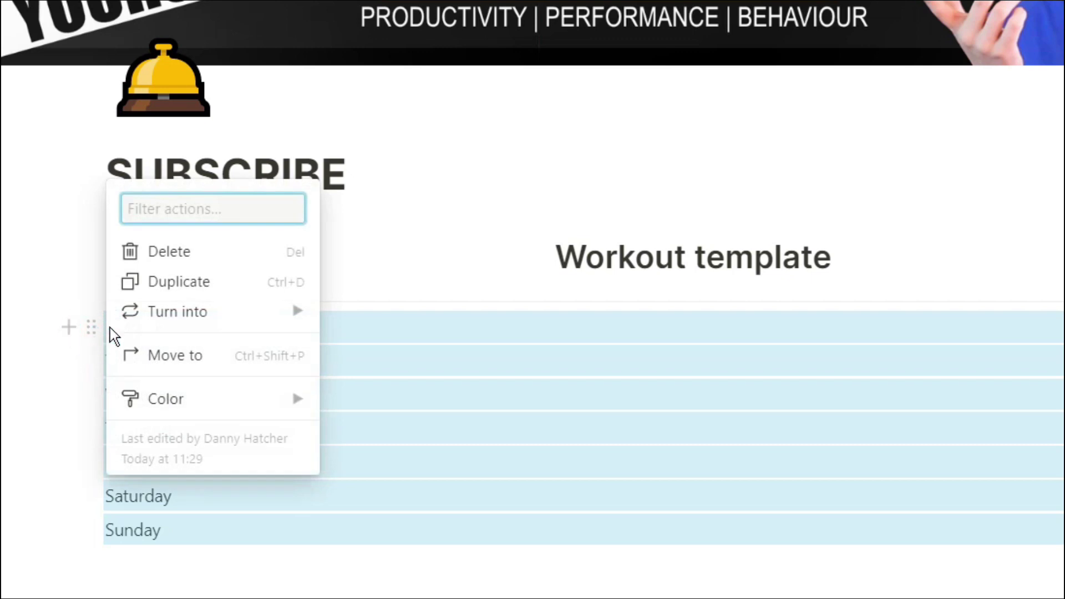
mouse_move(248, 321)
left_click(381, 243)
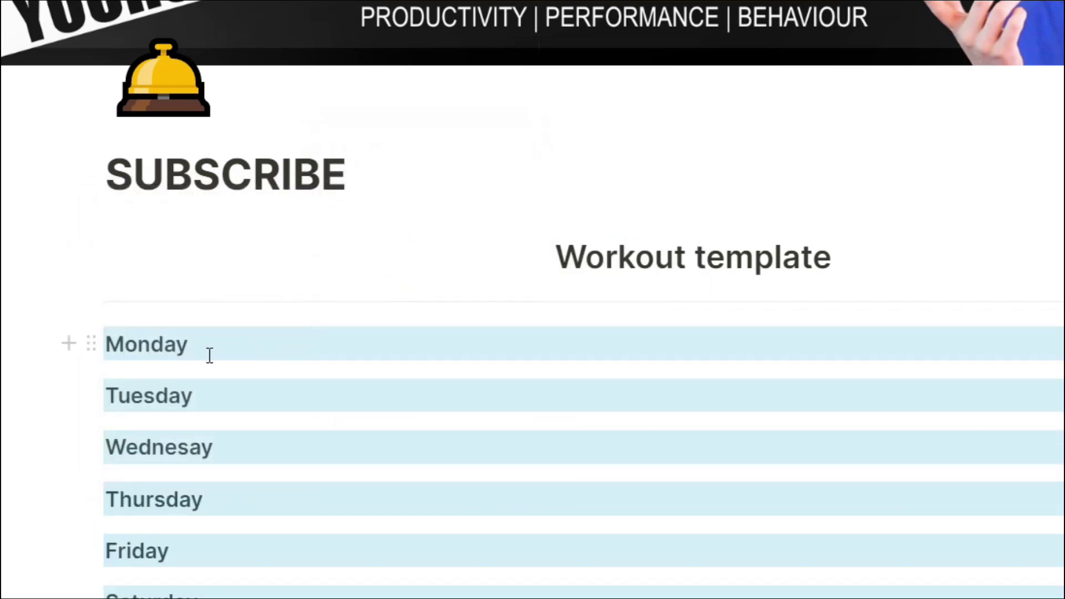
- Give the Monday–Sunday headings a gray background
left_click(91, 344)
mouse_move(228, 427)
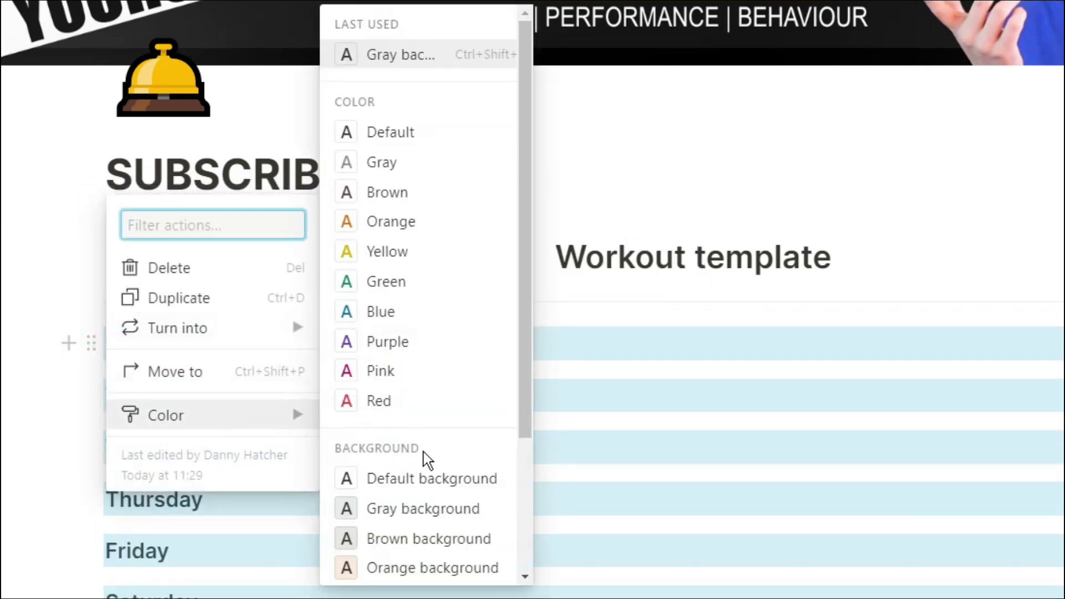
left_click(428, 505)
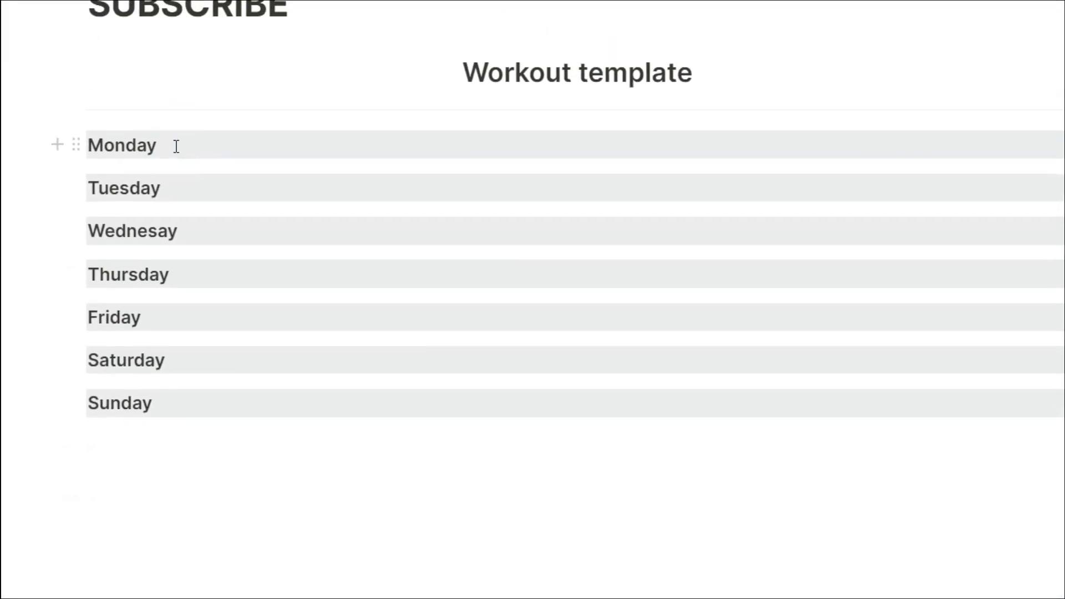
- Write Exercise 1, Exercise 2 and Exercise 3 lines under the Monday heading
left_click(192, 106)
key("Return")
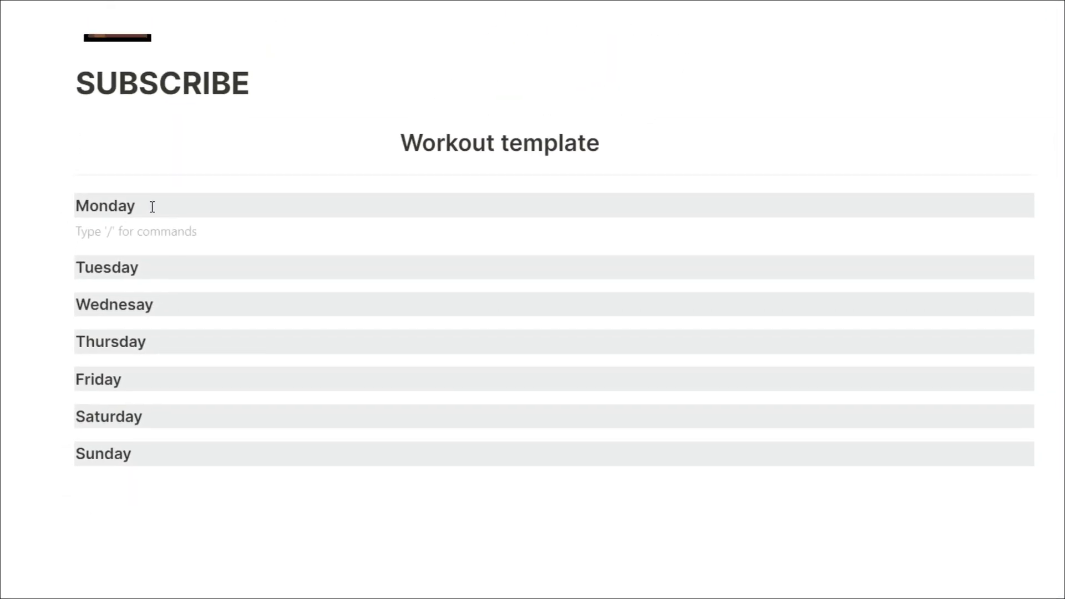
type("Exercise 1")
key("Return")
type("Exercise 2")
key("Return")
type("Ex")
- Turn the three exercise lines into toggle lists
left_click_drag(141, 293, 79, 247)
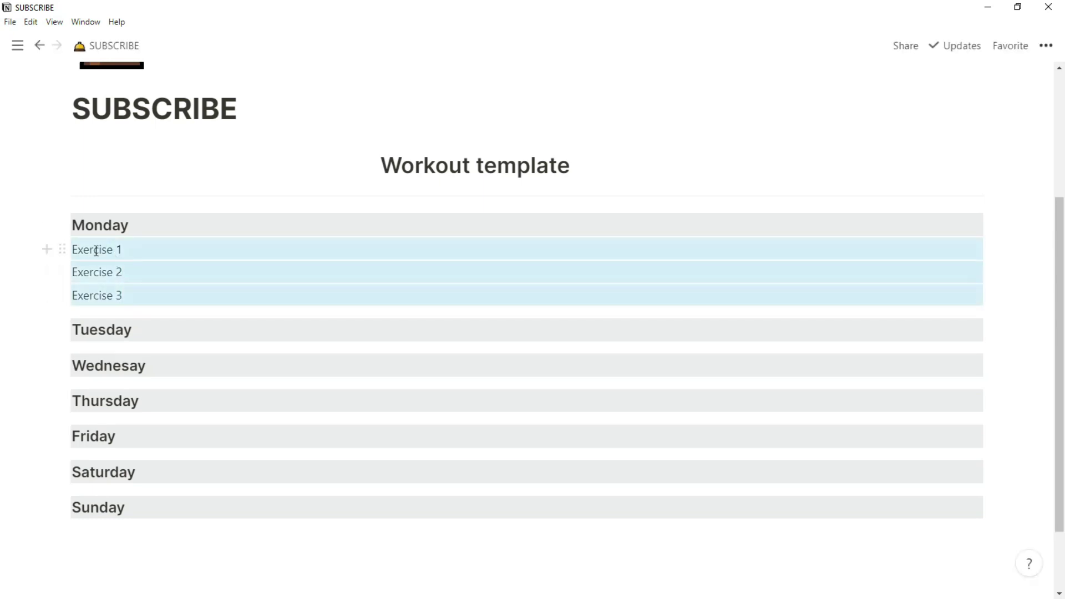
left_click(62, 249)
mouse_move(133, 245)
left_click(251, 329)
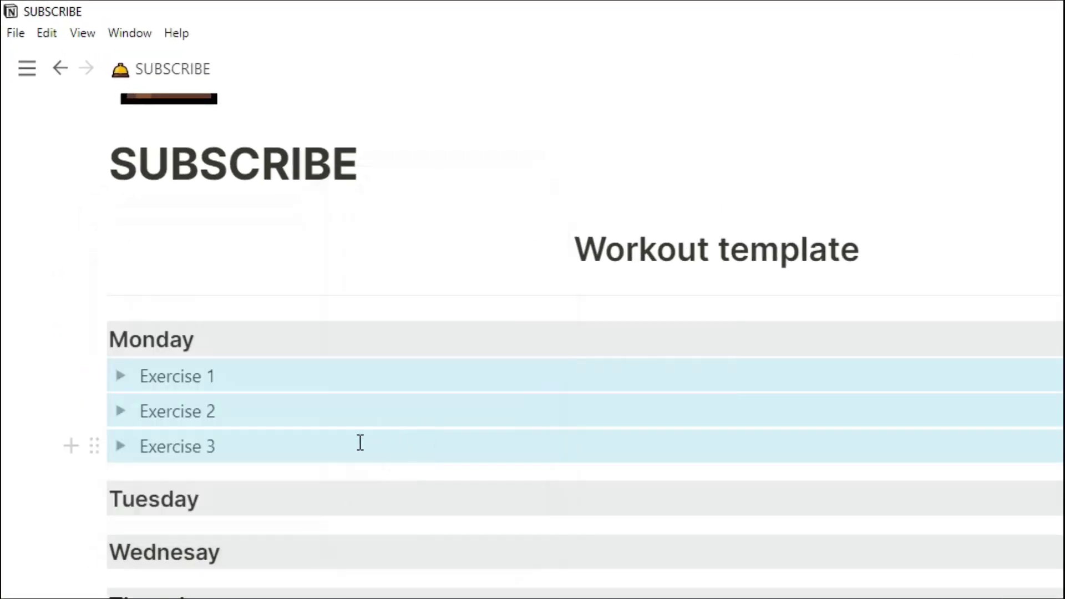
- Fill the toggles with 'Sets reps Intensity', '3 x 10 - 100 kg' and 'dumbell 15 seconds'
left_click(360, 442)
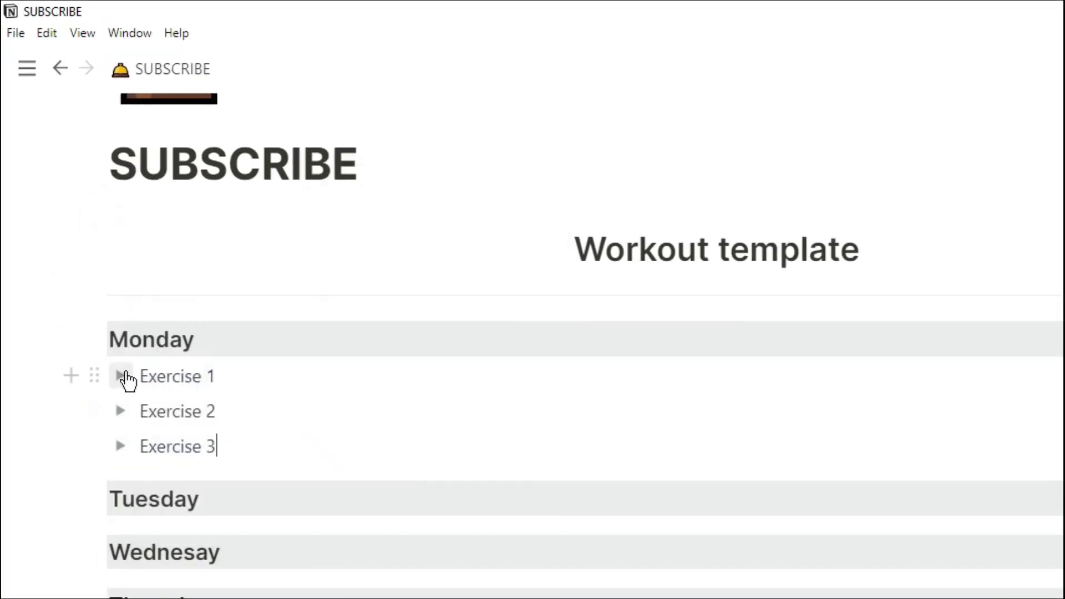
left_click(120, 376)
left_click(169, 417)
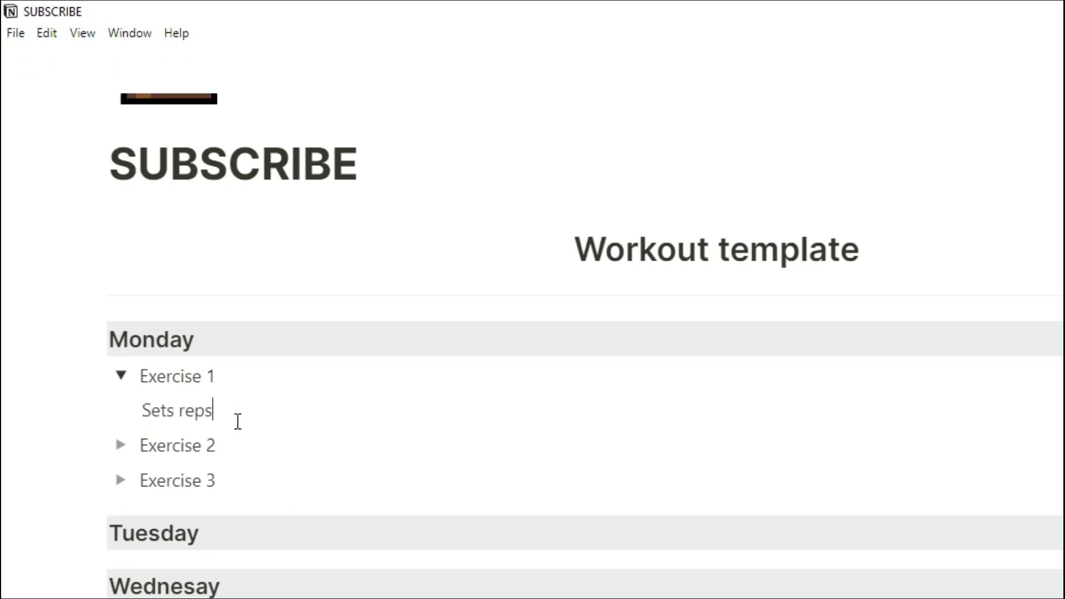
left_click(120, 445)
left_click(176, 480)
type("3 x 10 - 100 kg")
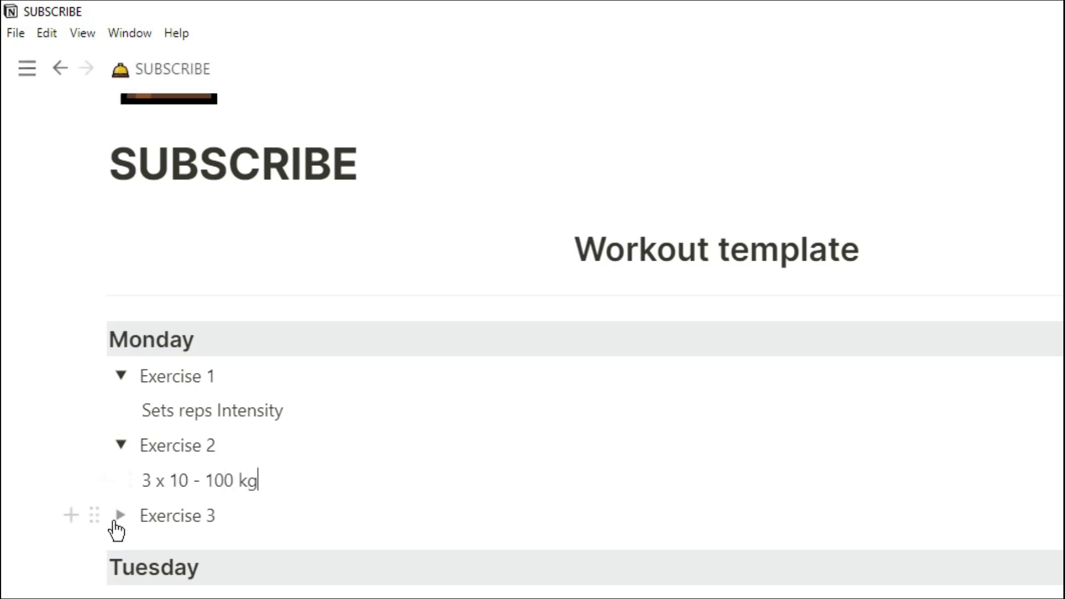
left_click(118, 519)
left_click(161, 549)
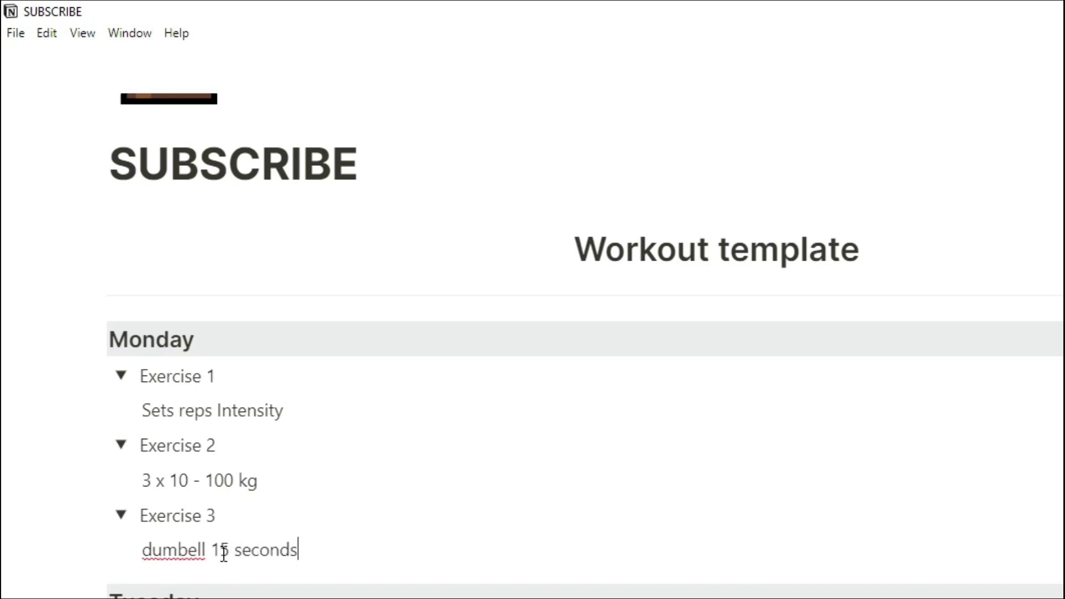
left_click(120, 515)
left_click(122, 445)
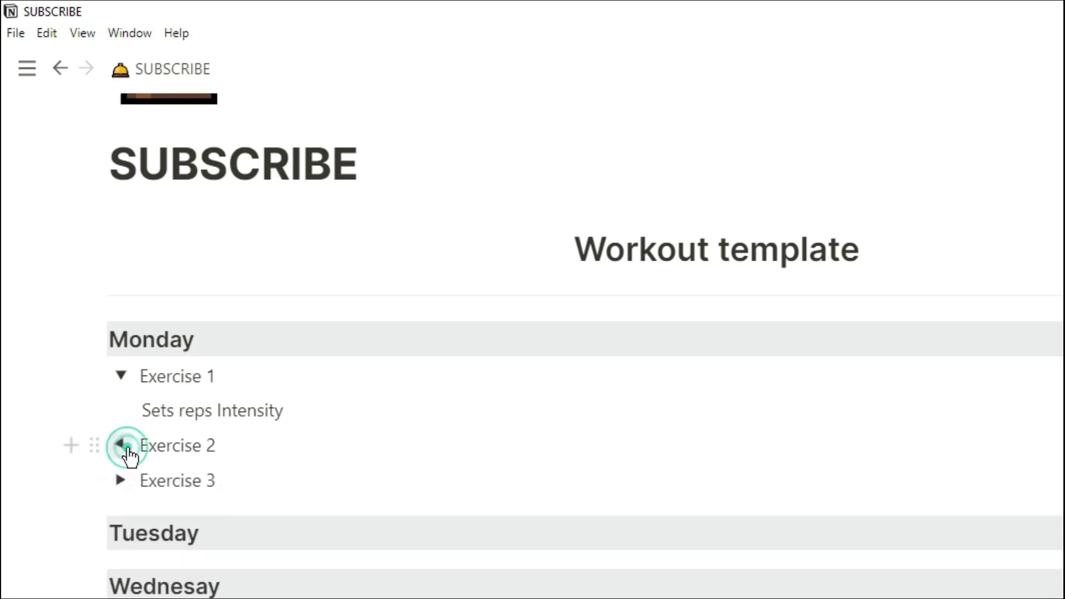
- Copy Monday's three exercise toggles under Tuesday, then expand and collapse all toggles with Ctrl+Alt+T
left_click(121, 376)
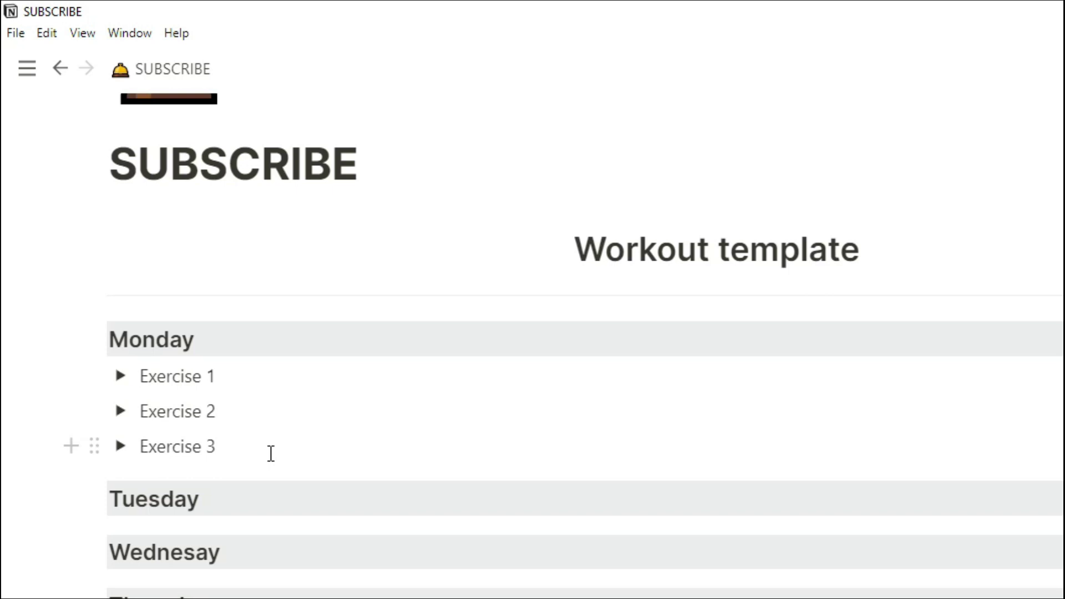
left_click_drag(219, 403, 203, 383)
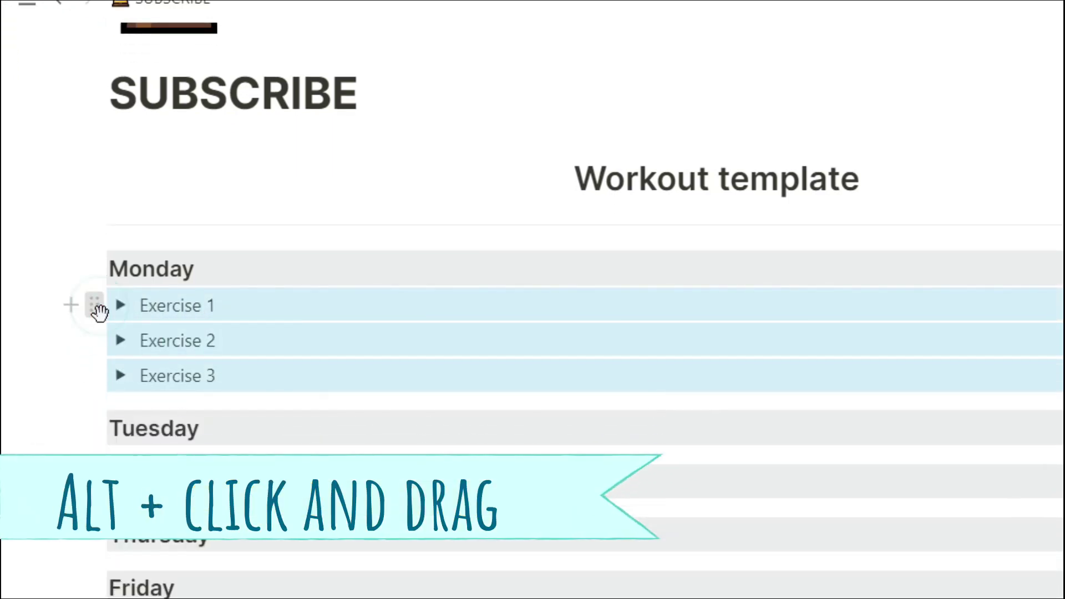
left_click_drag(99, 312, 128, 445, "alt")
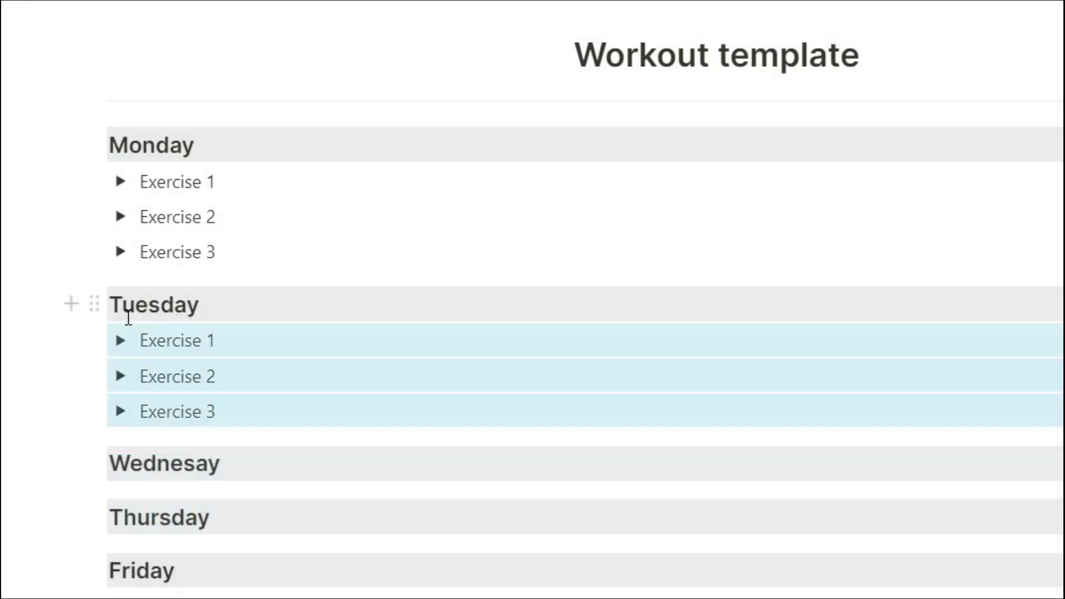
left_click(198, 341)
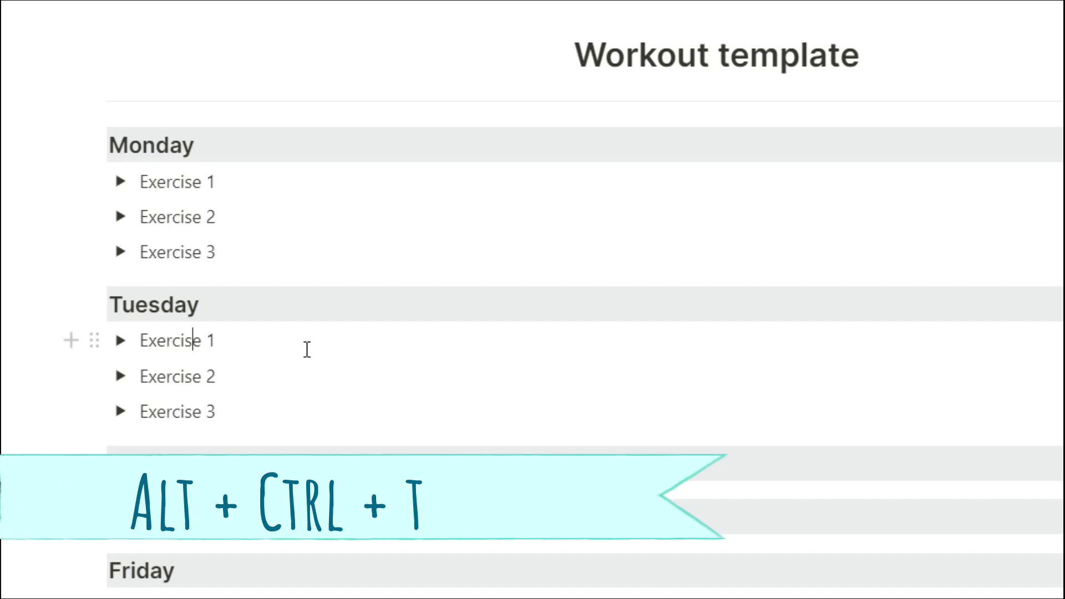
key("ctrl+alt+t")
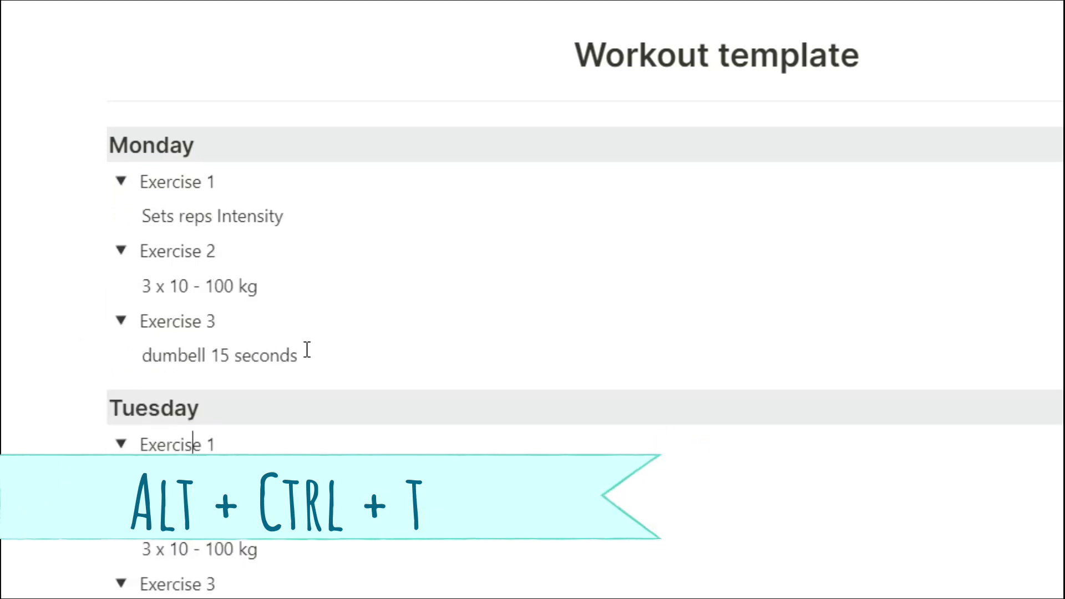
key("ctrl+alt+t")
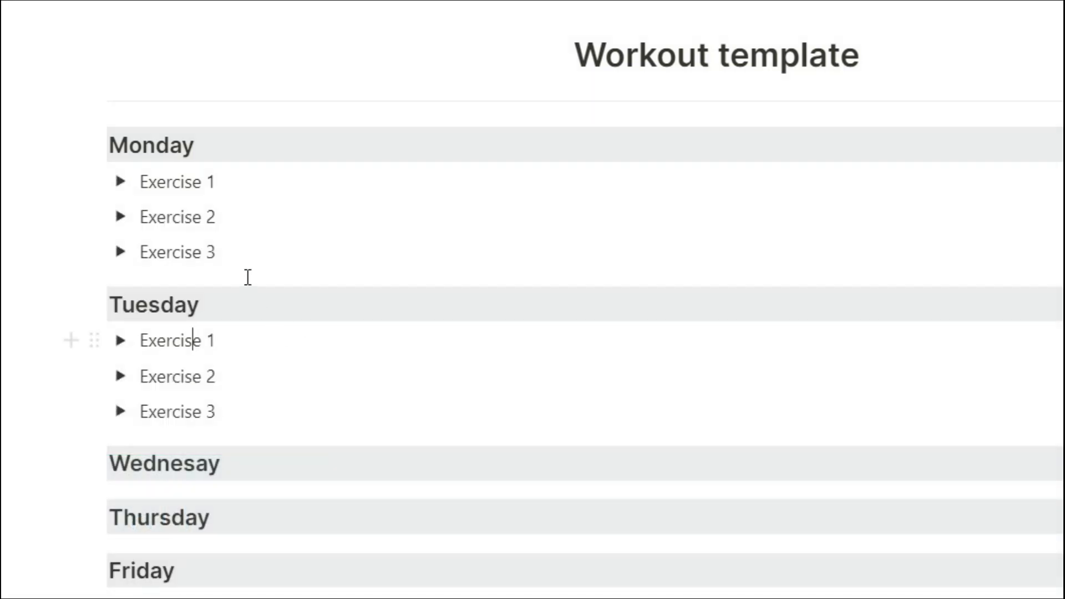
- Expand and collapse Monday's three selected toggles together
left_click_drag(212, 227, 201, 185)
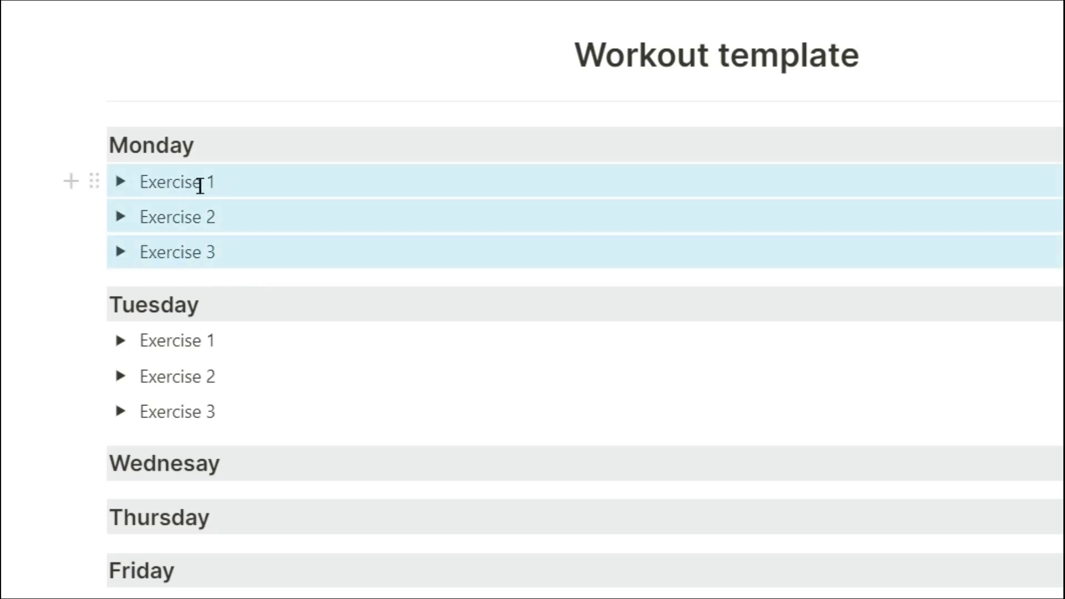
left_click(121, 183)
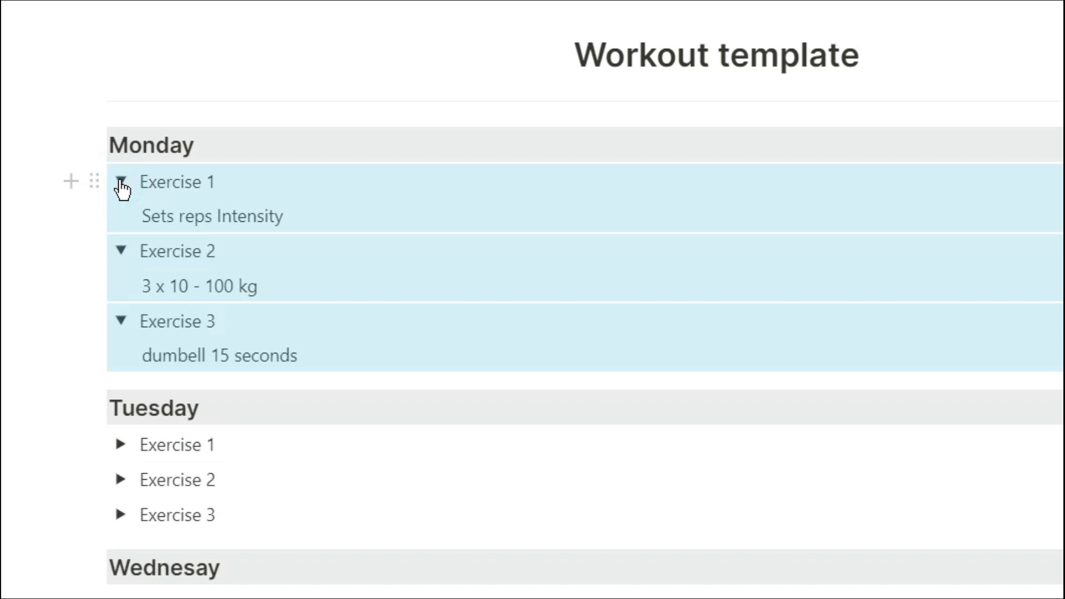
left_click(121, 182)
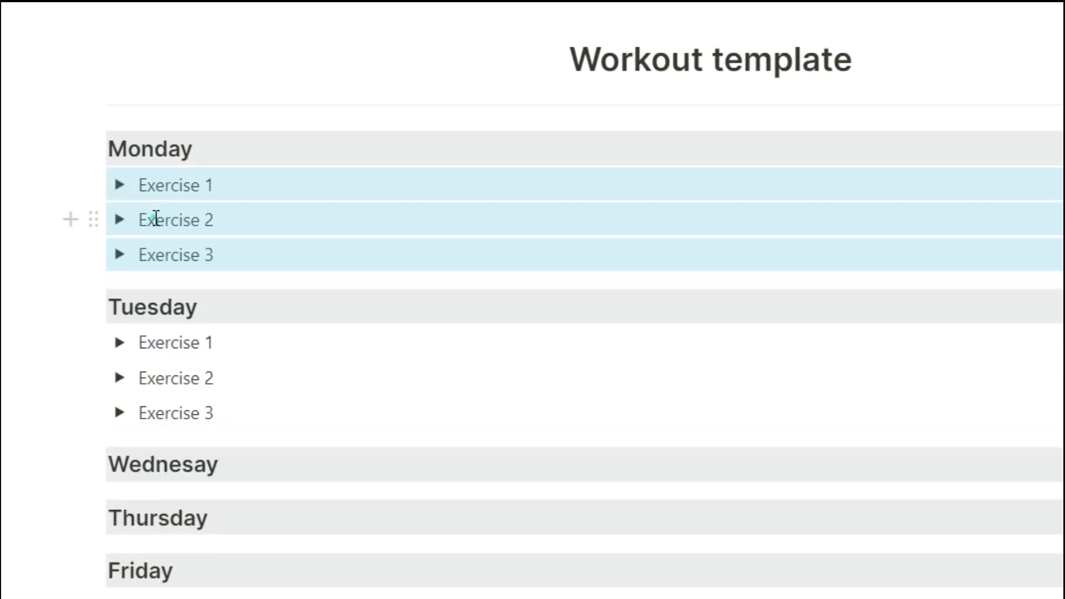
left_click(153, 217)
- Copy the exercise toggles under Wednesday through Sunday
scroll(157, 227, "down", 3)
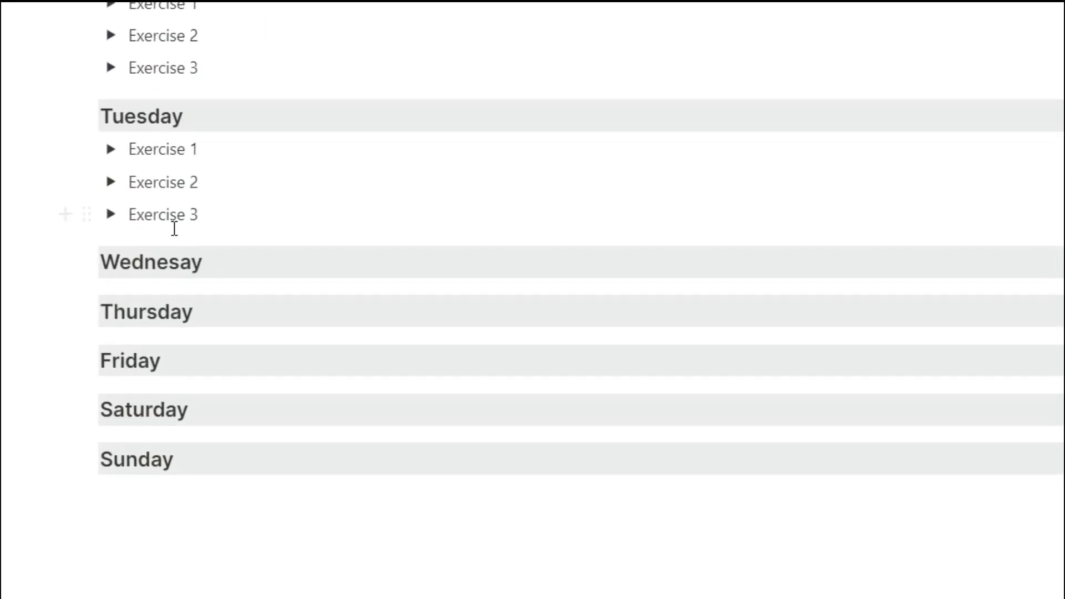
left_click_drag(196, 217, 105, 541)
scroll(107, 499, "down", 4)
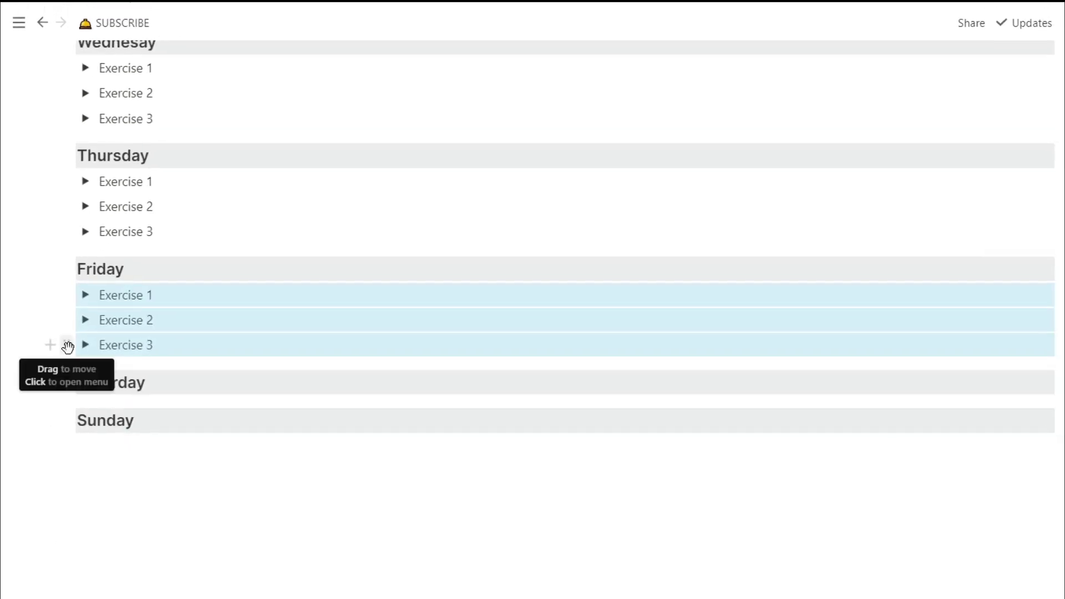
left_click_drag(67, 344, 86, 506)
left_click(162, 445)
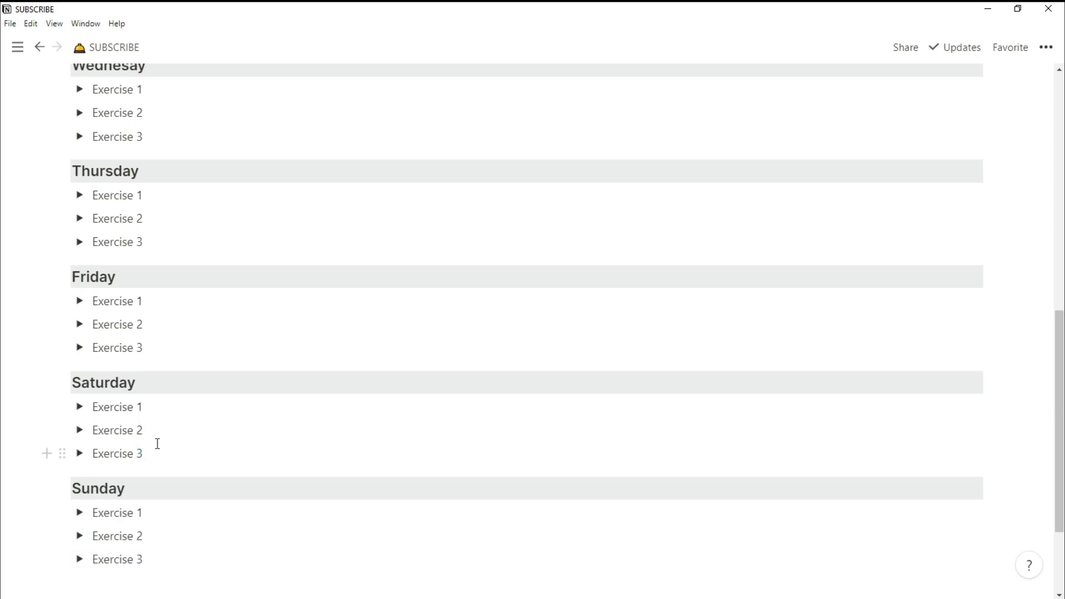
- Expand all toggles to verify the copies, then collapse them again
key("ctrl+alt+t")
scroll(157, 444, "down", 5)
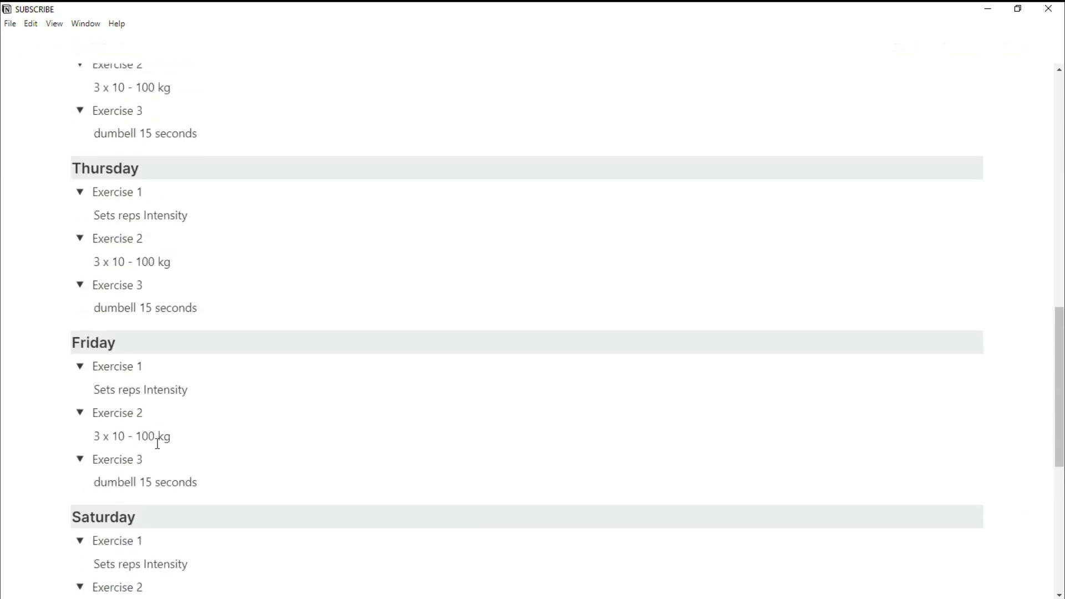
scroll(158, 444, "up", 14)
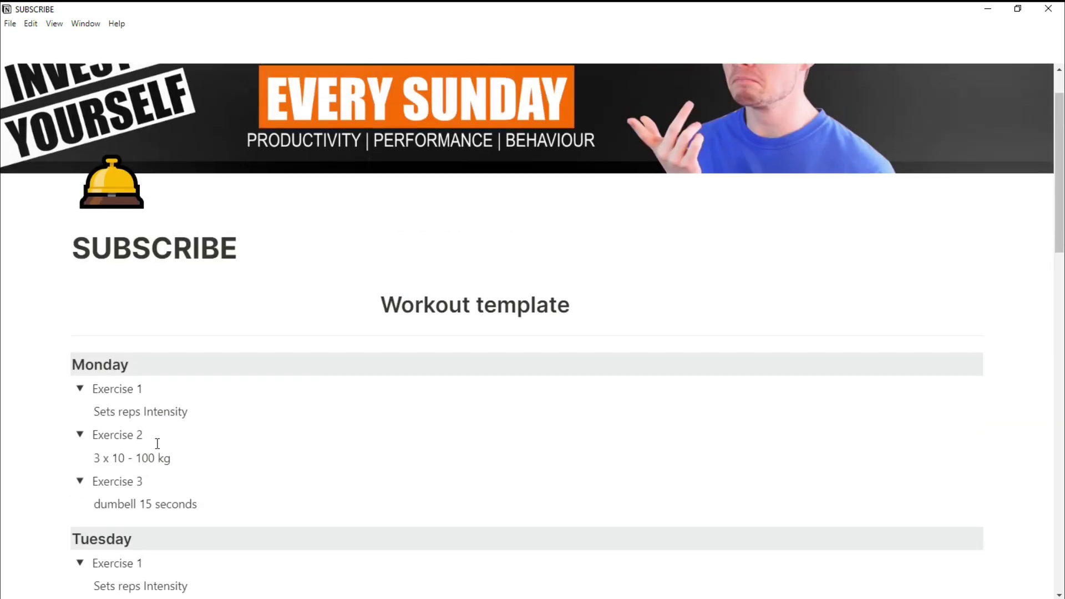
key("ctrl+alt+t")
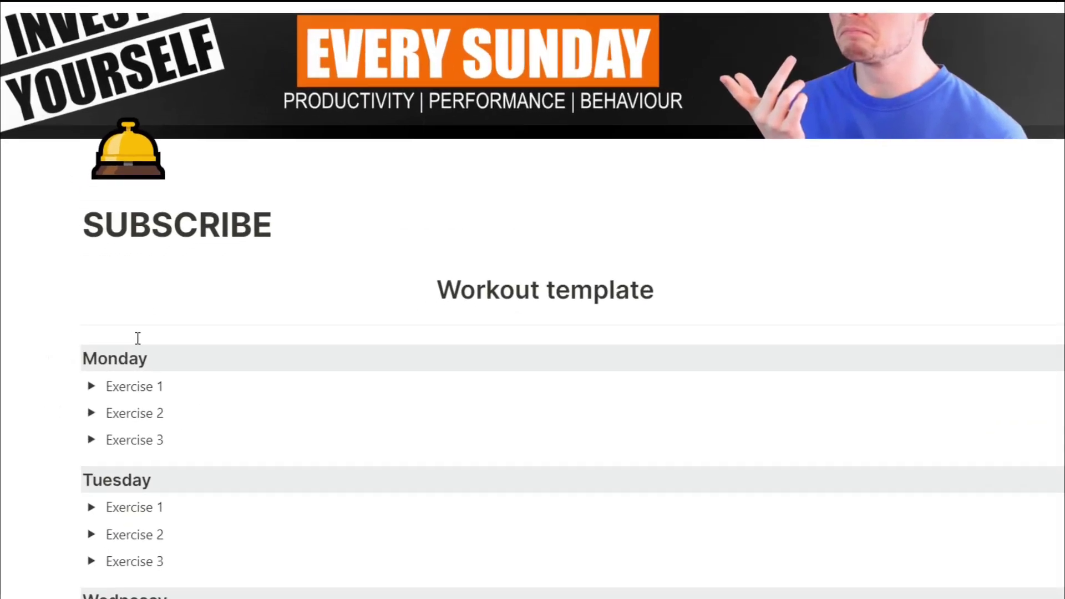
scroll(120, 347, "down", 12)
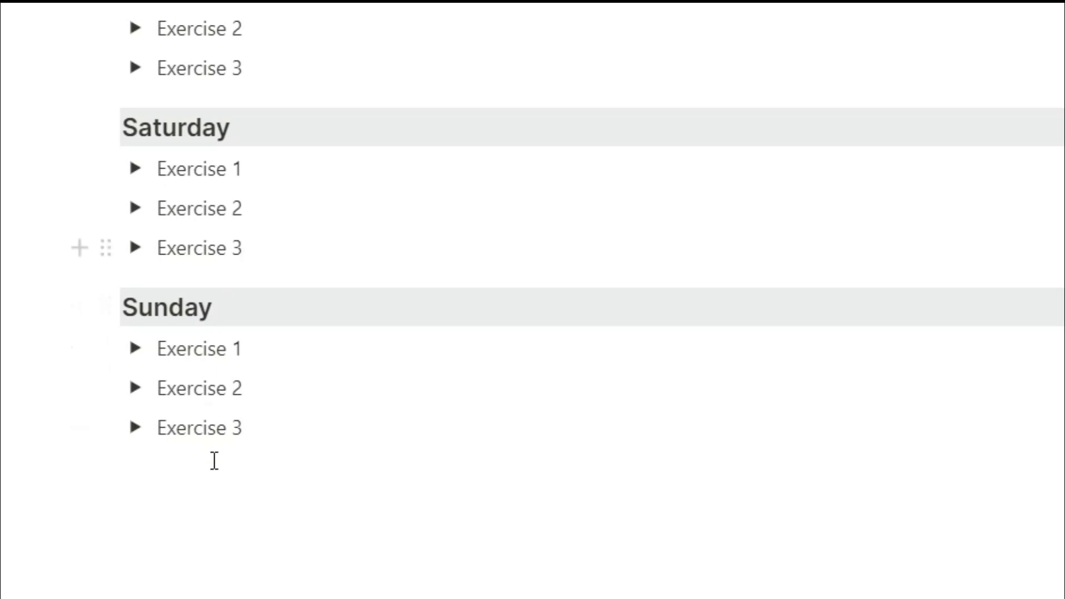
- Insert a template button below Sunday and move the whole Monday–Sunday week into it
type("/templ")
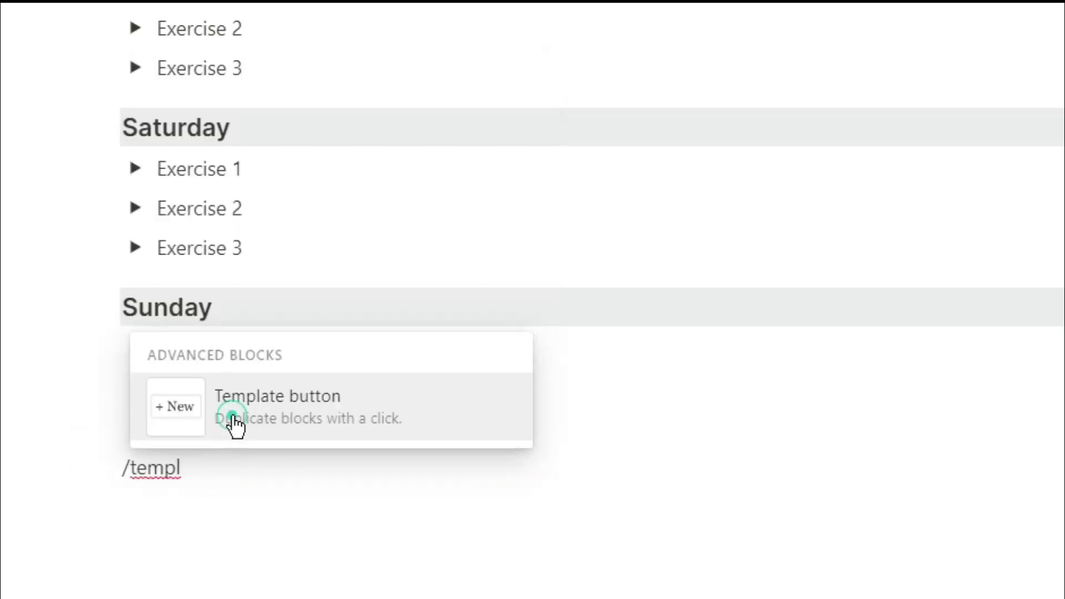
left_click(233, 421)
left_click_drag(260, 425, 199, 0)
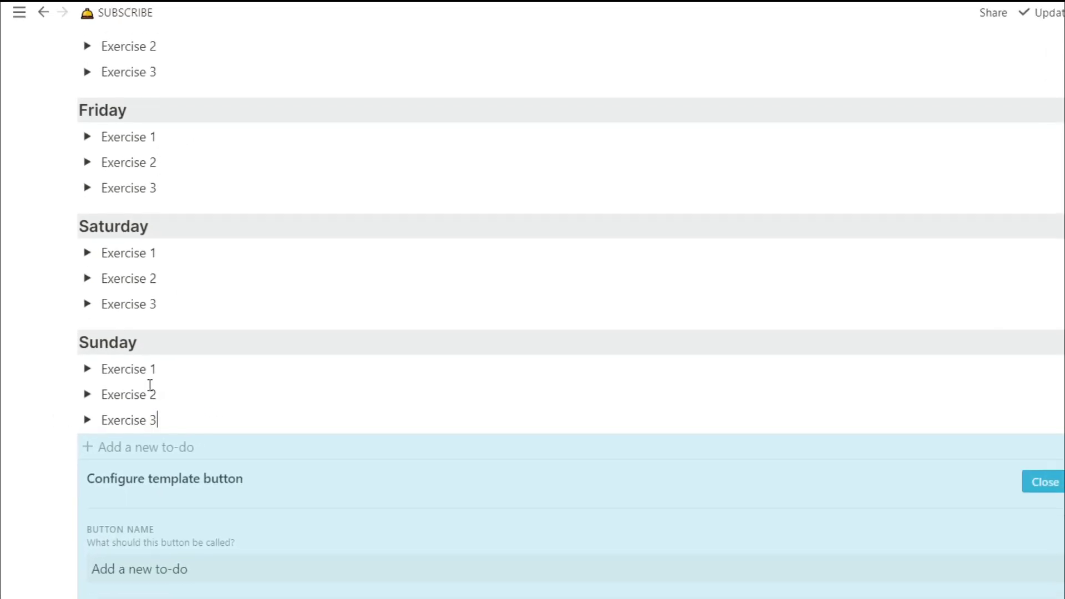
left_click_drag(117, 118, 93, 419)
scroll(130, 483, "down", 15)
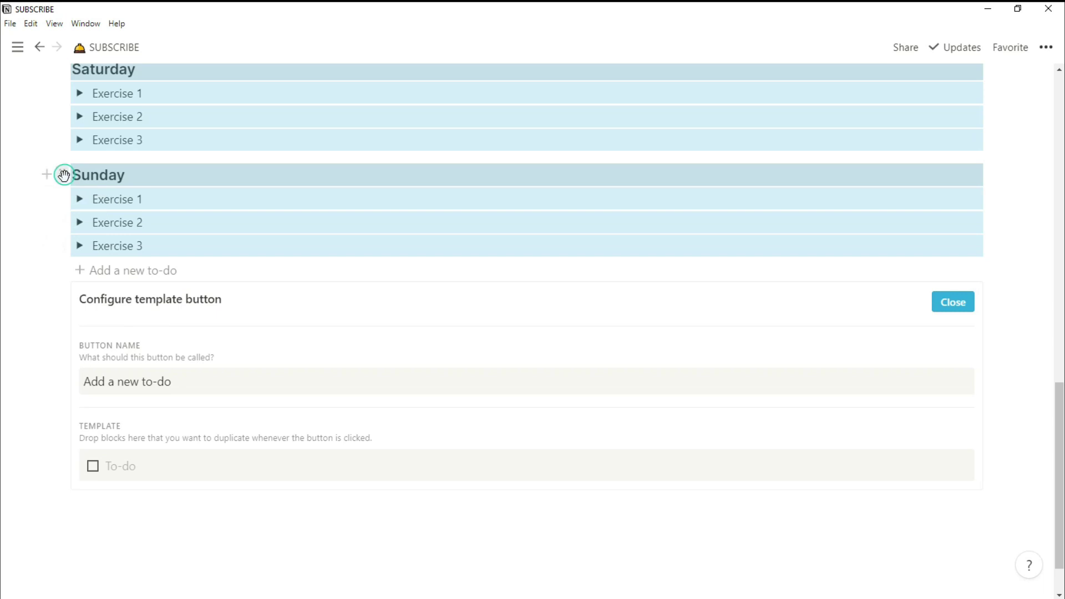
left_click_drag(64, 177, 106, 453)
- Delete the stray empty line after Sunday and rename the button 'Add a new Workout'
scroll(109, 450, "down", 11)
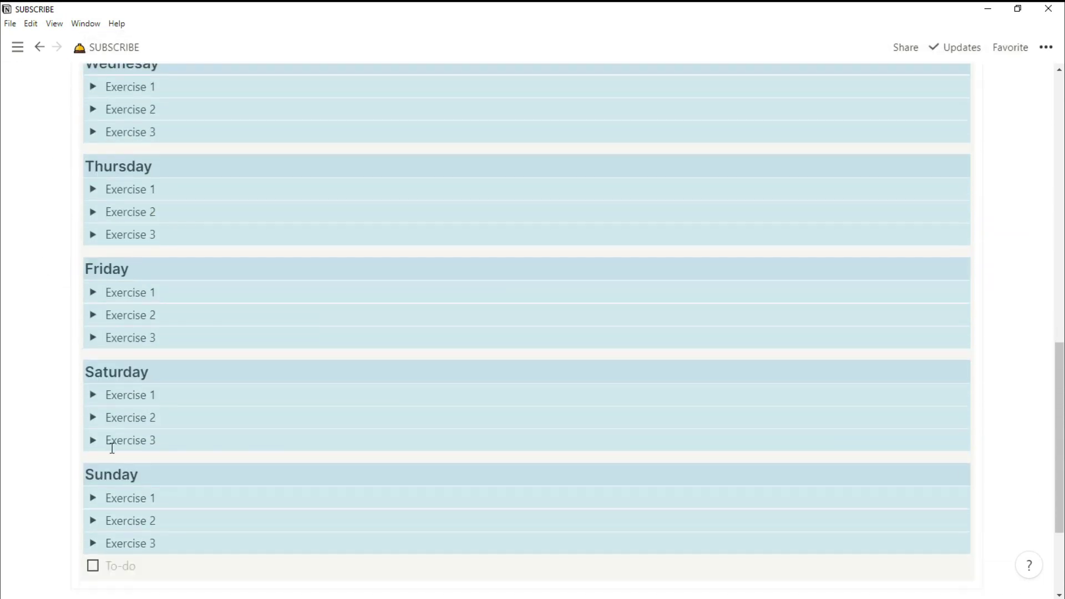
left_click(119, 546)
key("BackSpace")
scroll(208, 307, "up", 10)
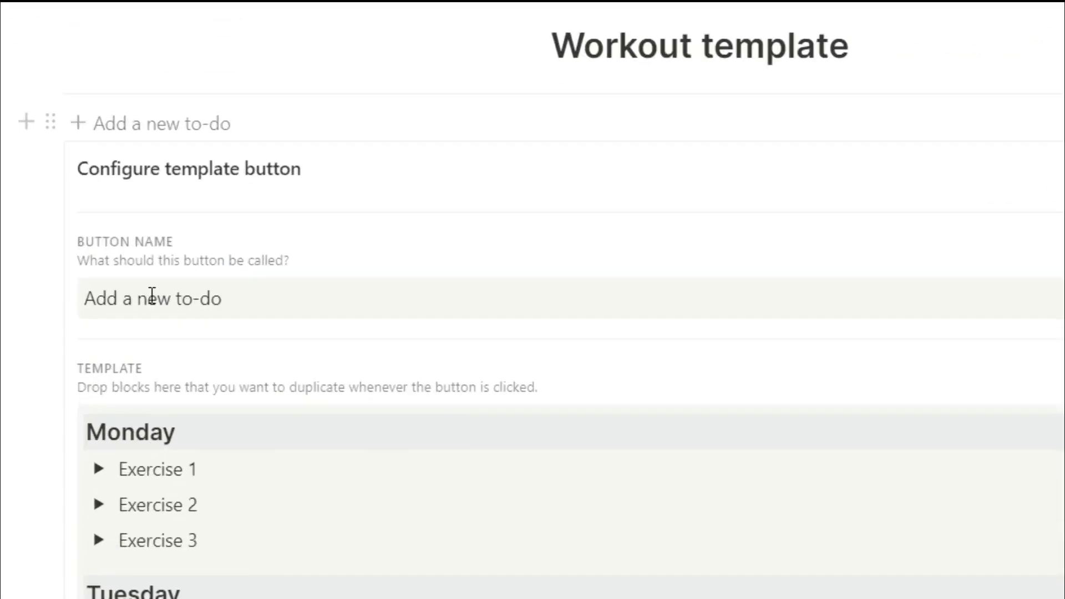
left_click_drag(139, 281, 192, 282)
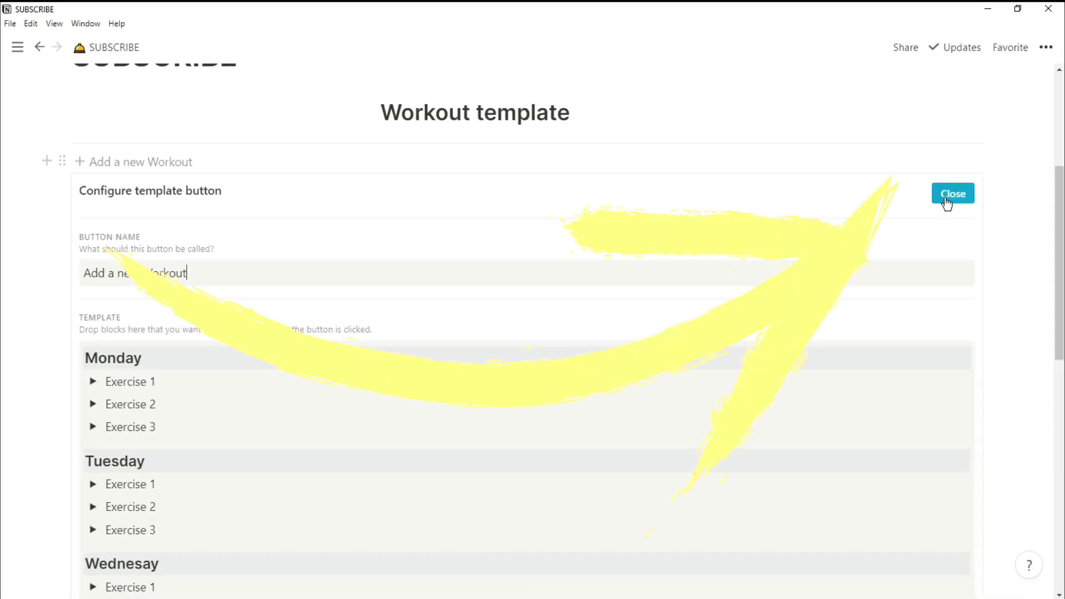
- Close the button settings and test it, inserting and reviewing a fresh Monday–Sunday week
left_click(946, 198)
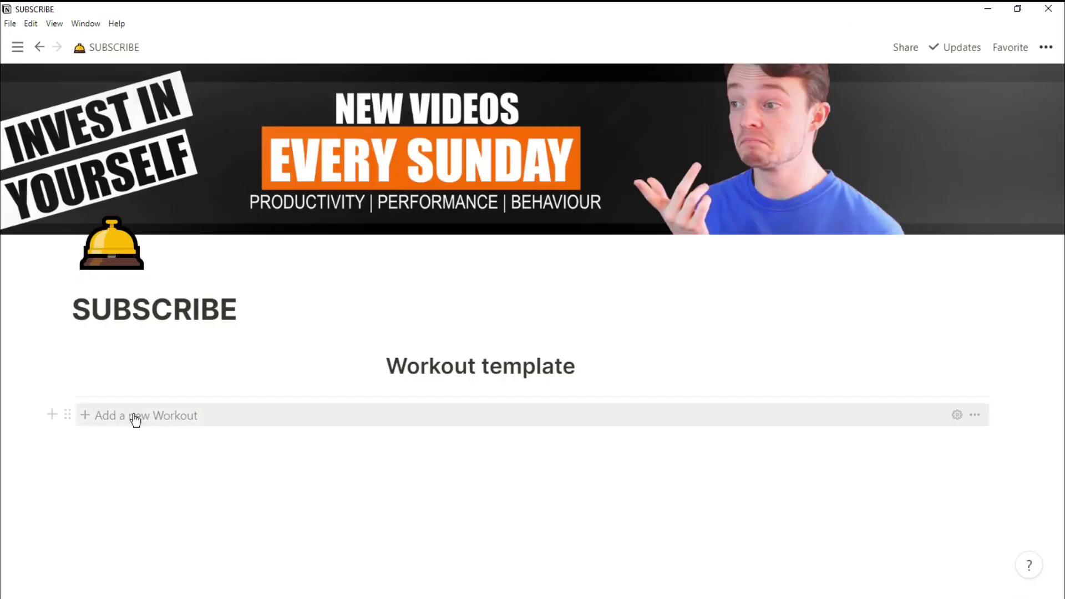
left_click(135, 420)
scroll(151, 472, "down", 14)
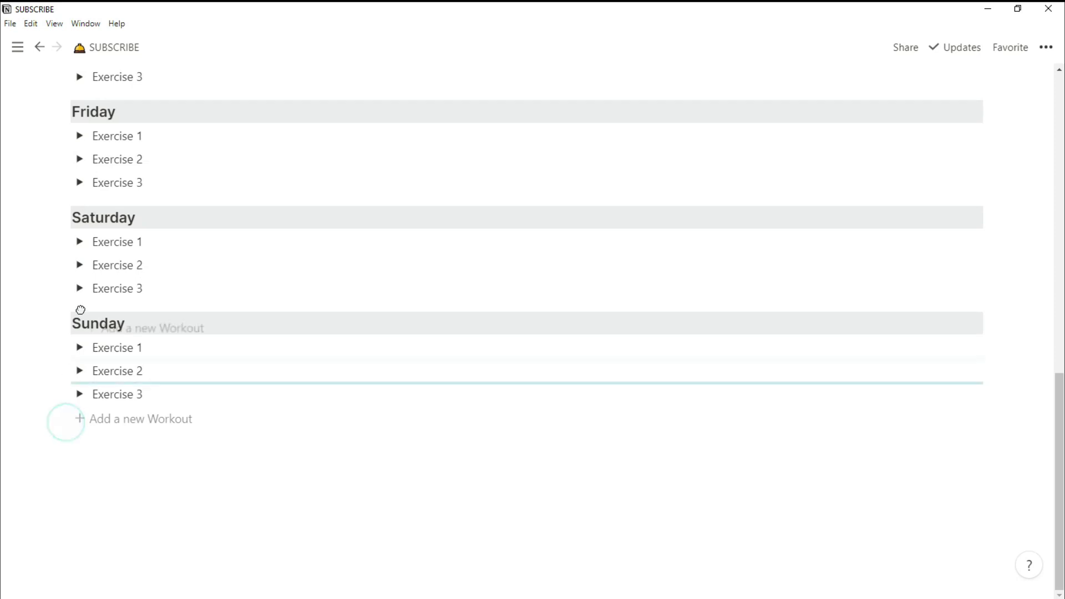
left_click_drag(84, 202, 98, 257)
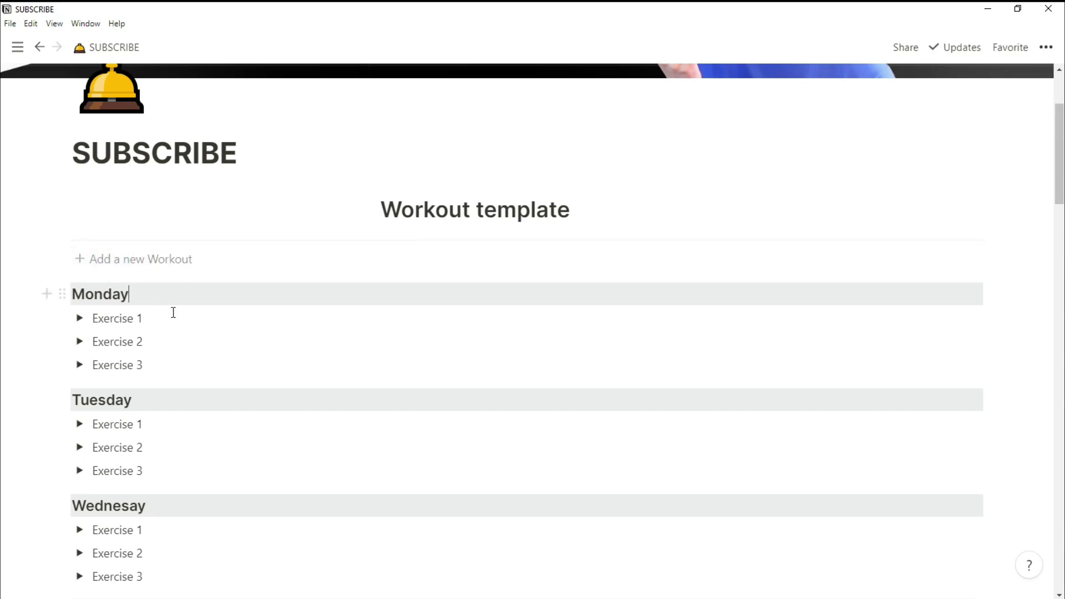
scroll(185, 330, "down", 8)
scroll(187, 331, "down", 20)
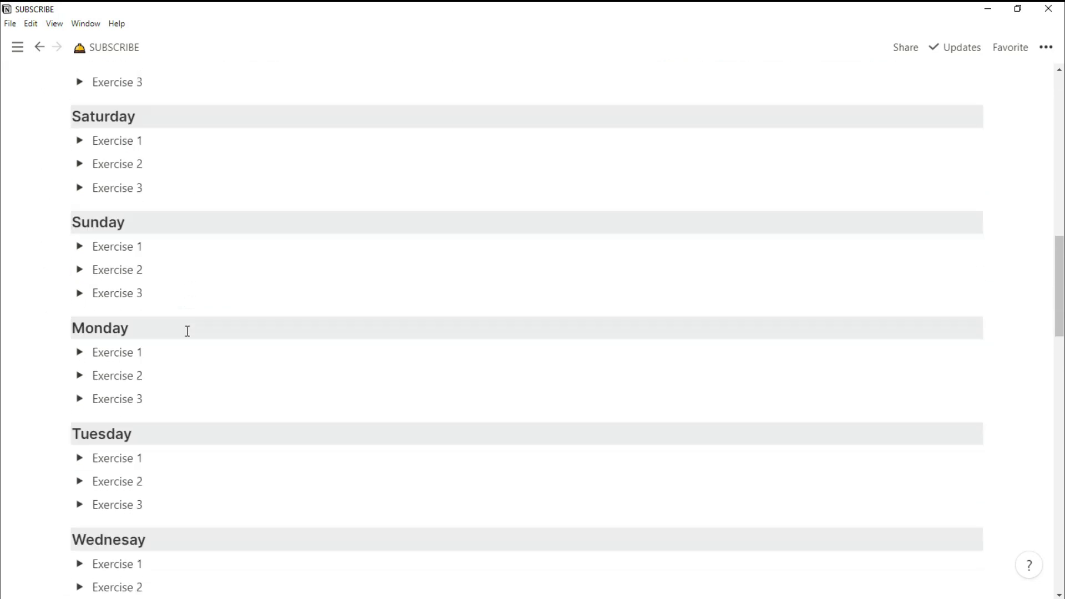
scroll(187, 331, "down", 8)
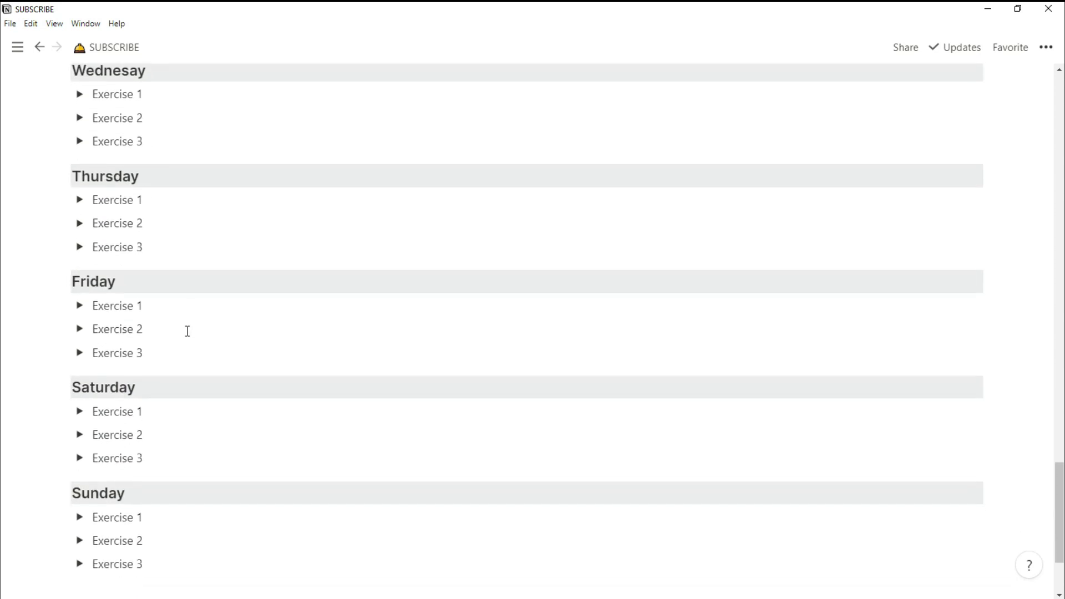
mouse_move(193, 435)
left_mouse_down()
mouse_move(183, 347)
mouse_move(197, 67)
mouse_move(181, 230)
mouse_move(199, 22)
mouse_move(188, 79)
mouse_move(184, 61)
mouse_move(180, 444)
left_mouse_up()
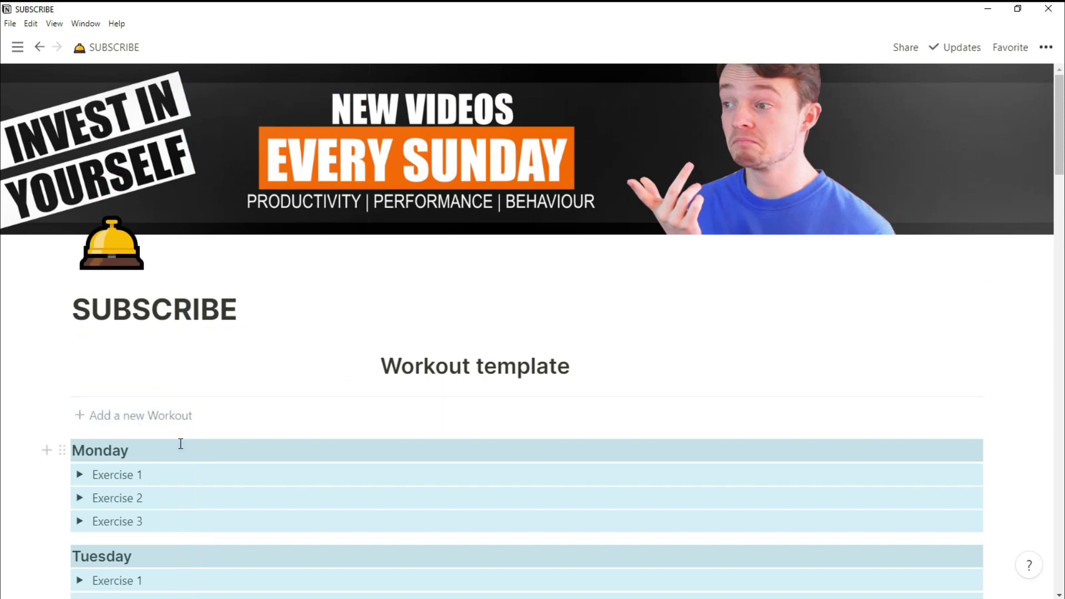
- Delete the test workout blocks and insert an inline table titled Tracker
key("Delete")
scroll(157, 440, "down", 1)
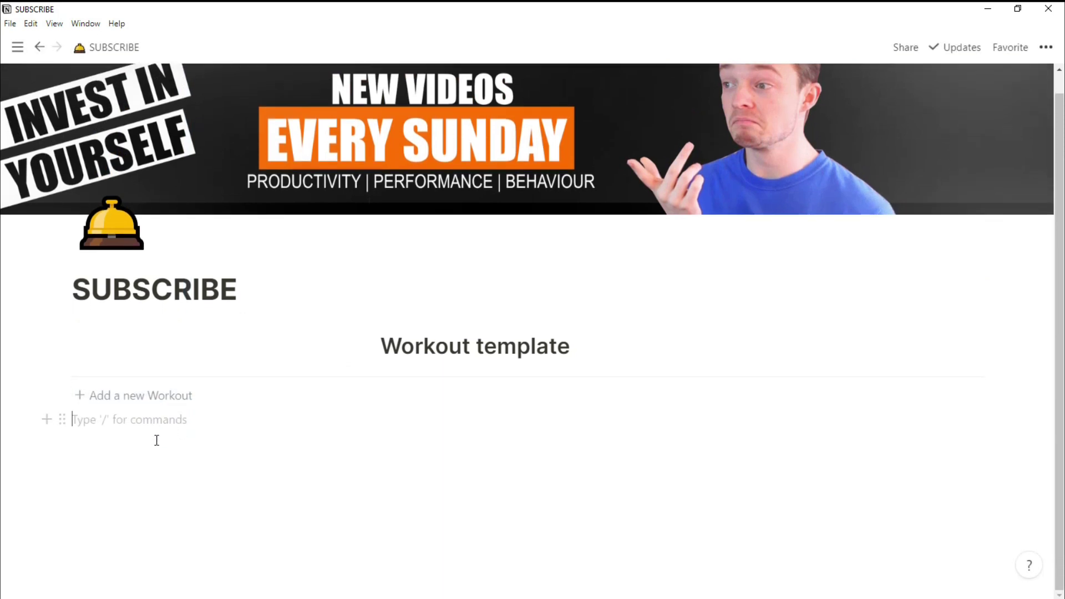
type("/table")
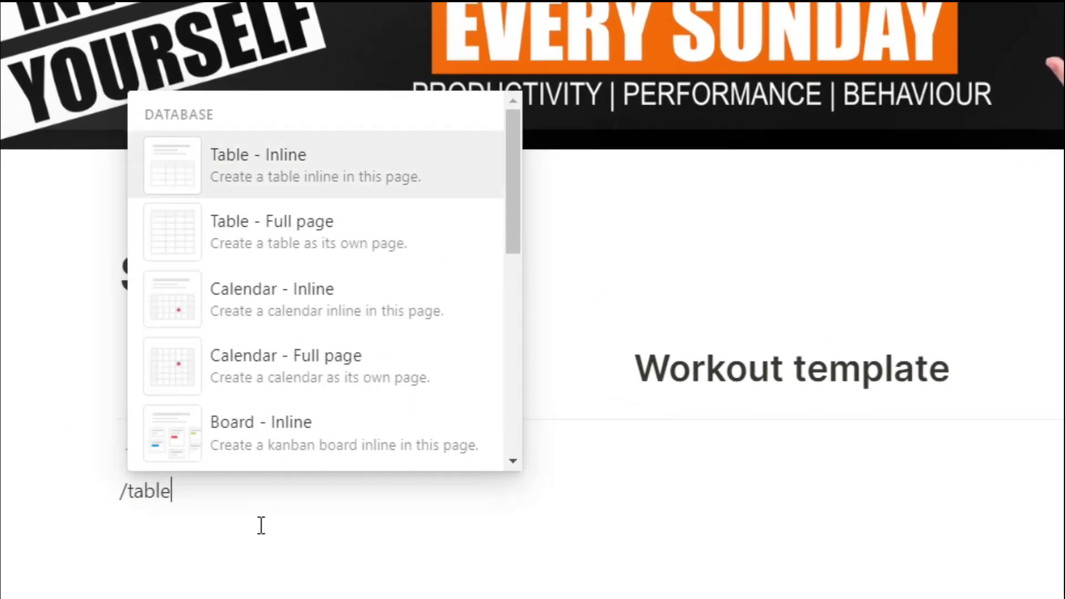
left_click(288, 183)
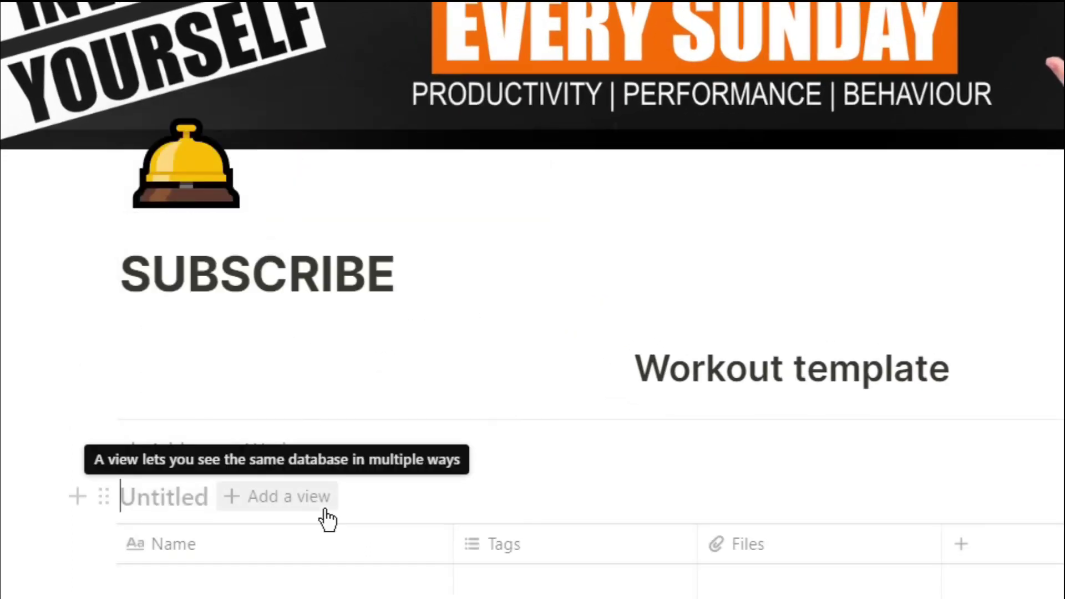
scroll(228, 550, "down", 5)
type("Tracker")
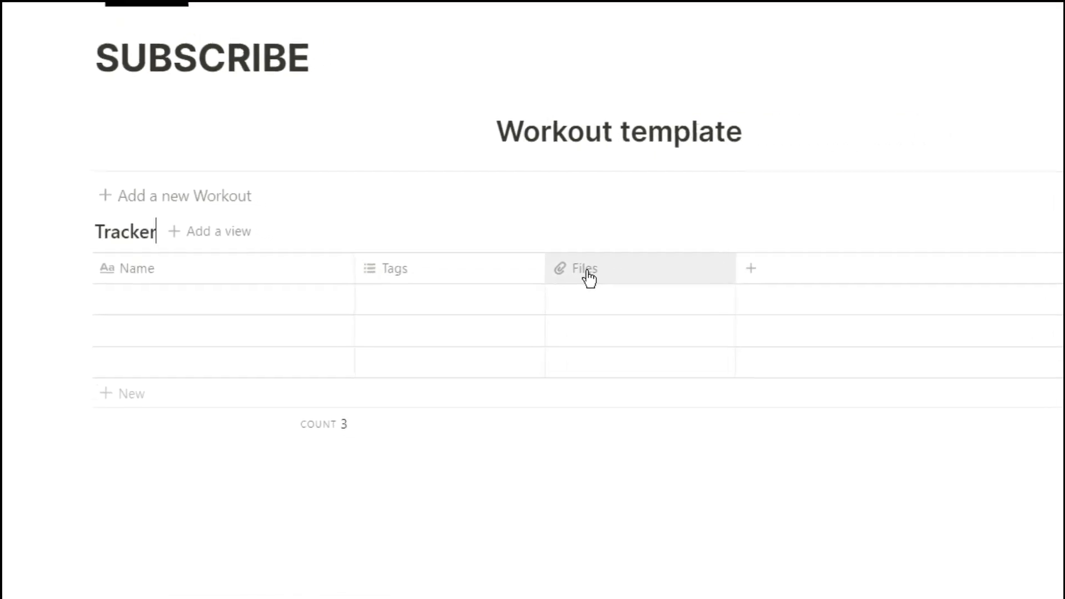
- Delete the Files column and rename Tags to Date with the Date property type
left_click(531, 258)
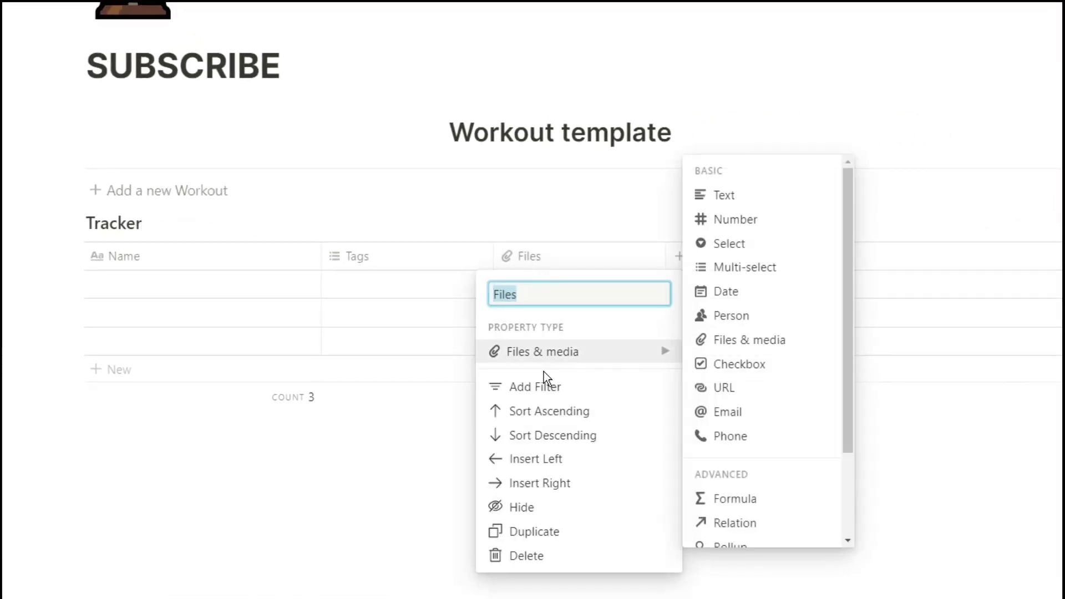
left_click(550, 557)
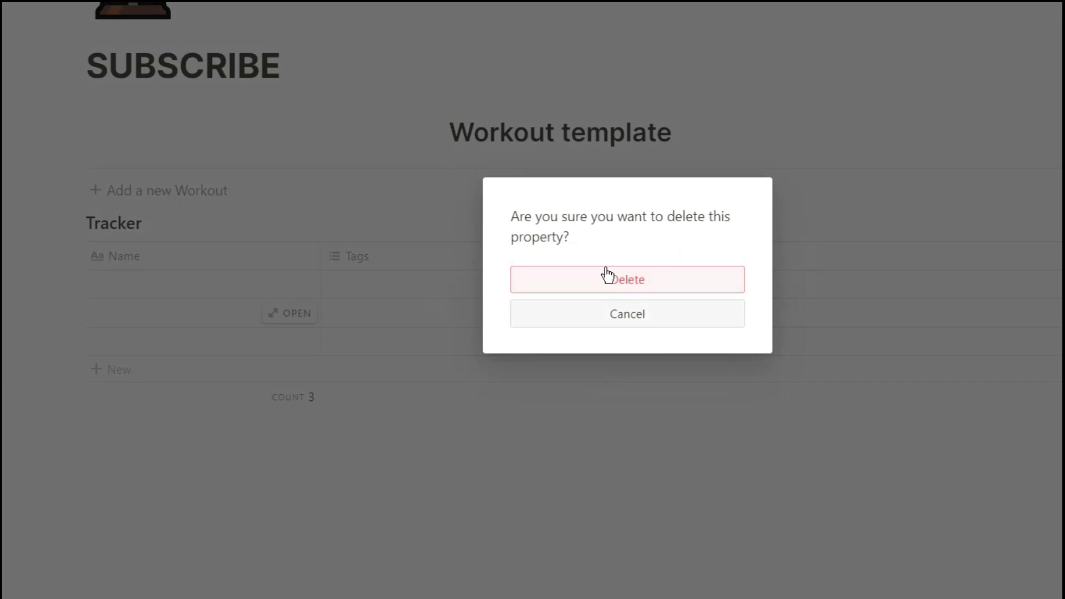
left_click(607, 276)
left_click(441, 257)
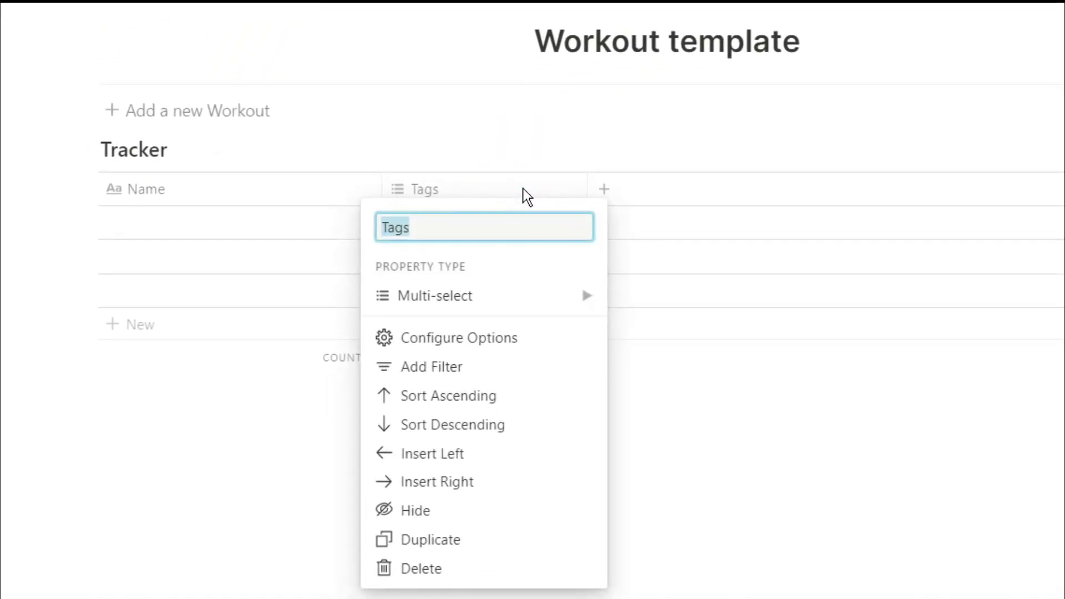
type("Date")
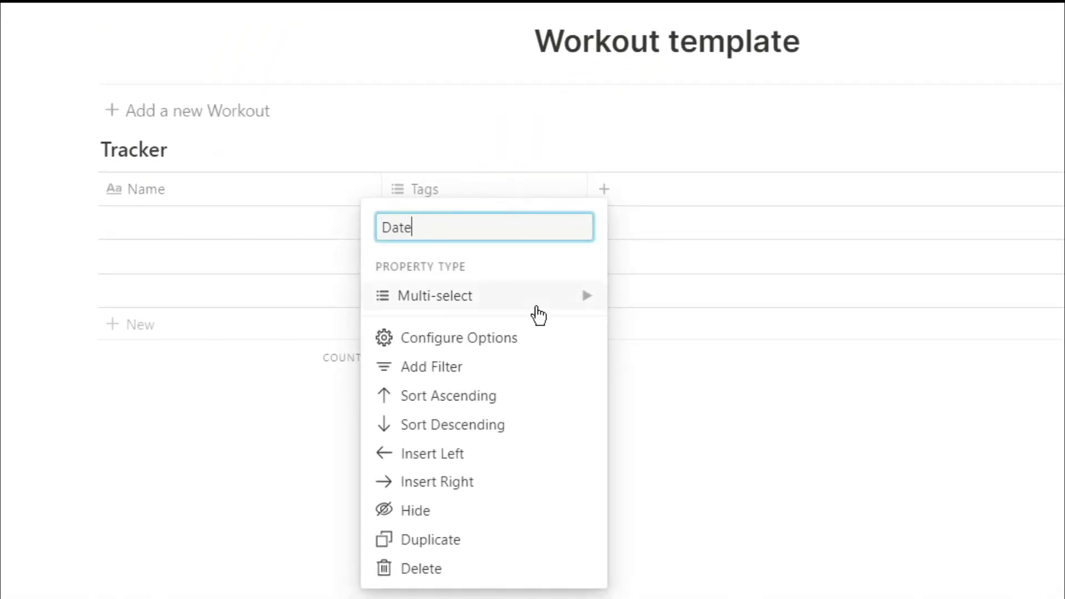
left_click(541, 300)
left_click(649, 226)
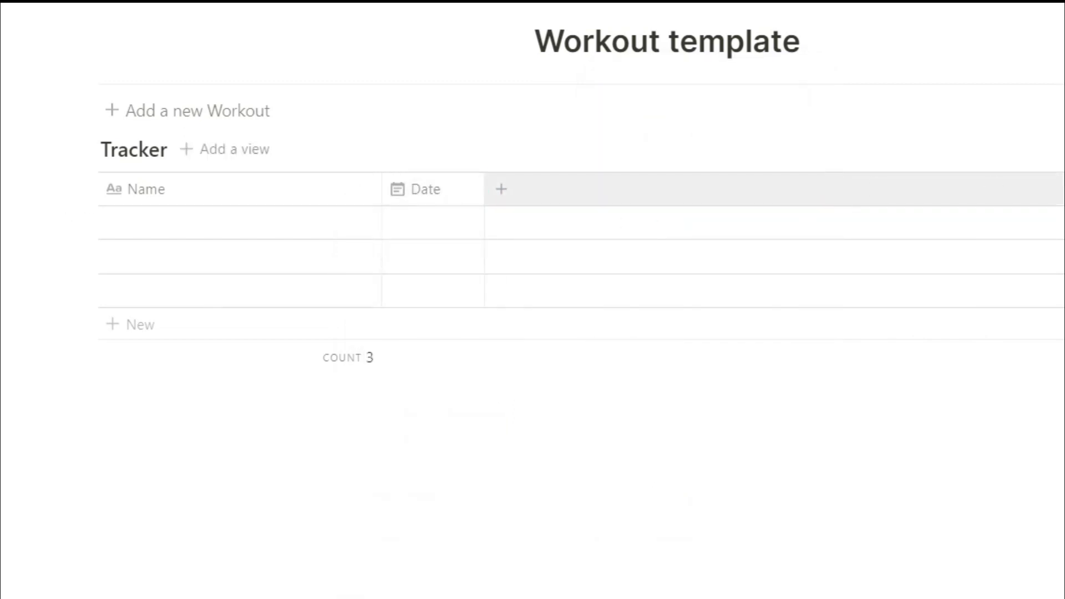
- Turn the Tracker table into a page and place it in a column right of the button
left_click(1062, 149)
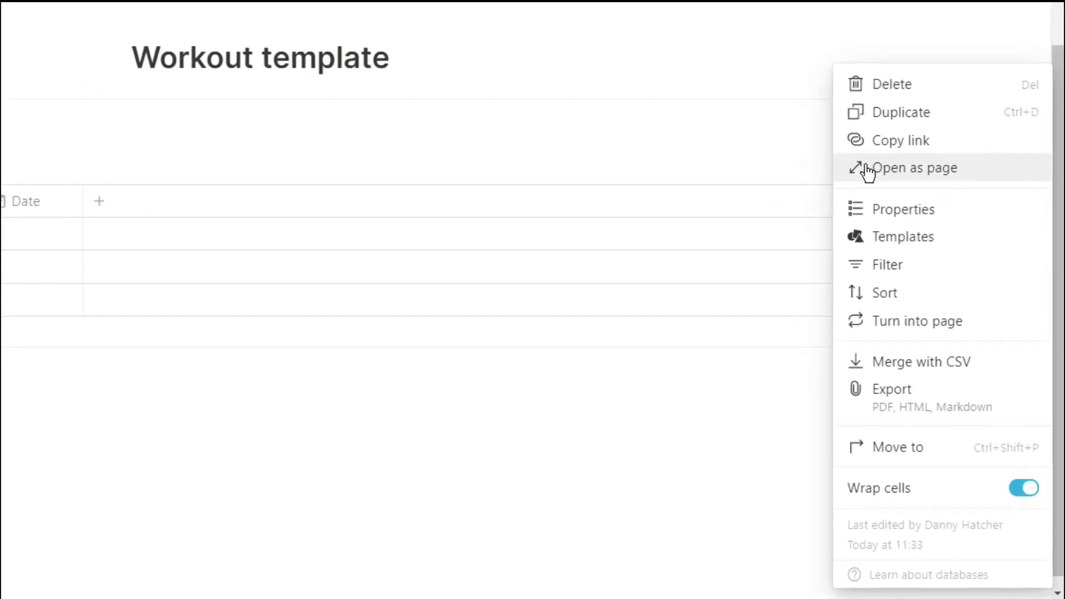
left_click(875, 316)
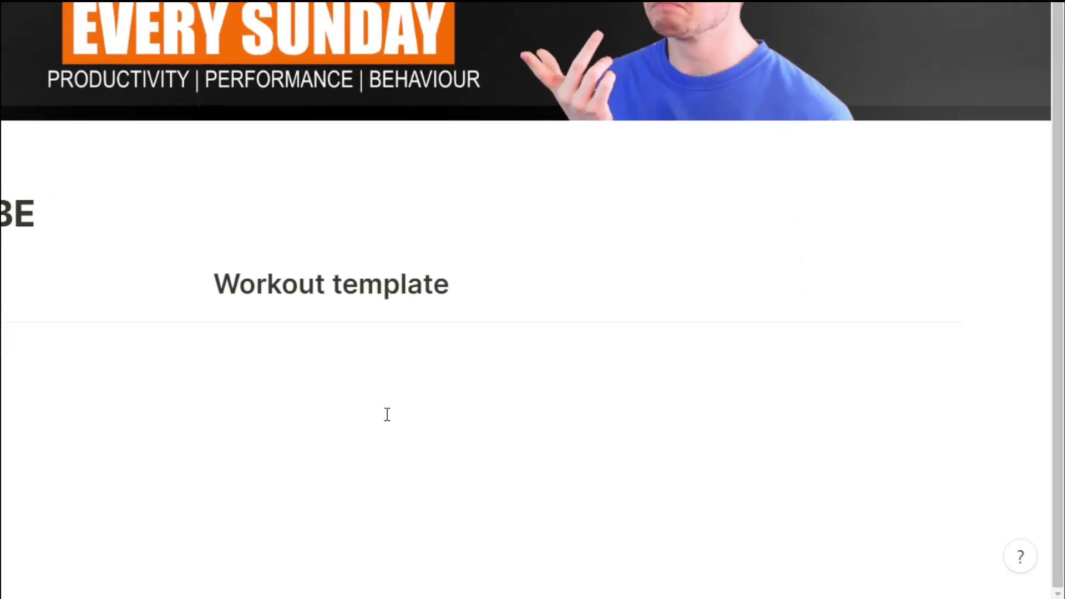
left_click_drag(61, 422, 173, 417)
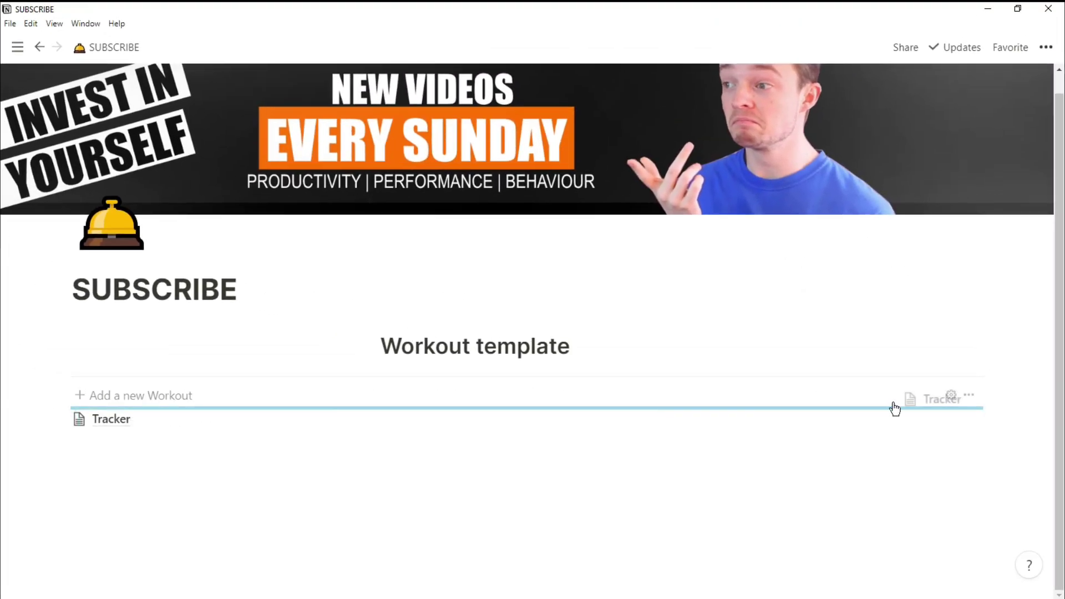
left_click_drag(992, 397, 998, 397)
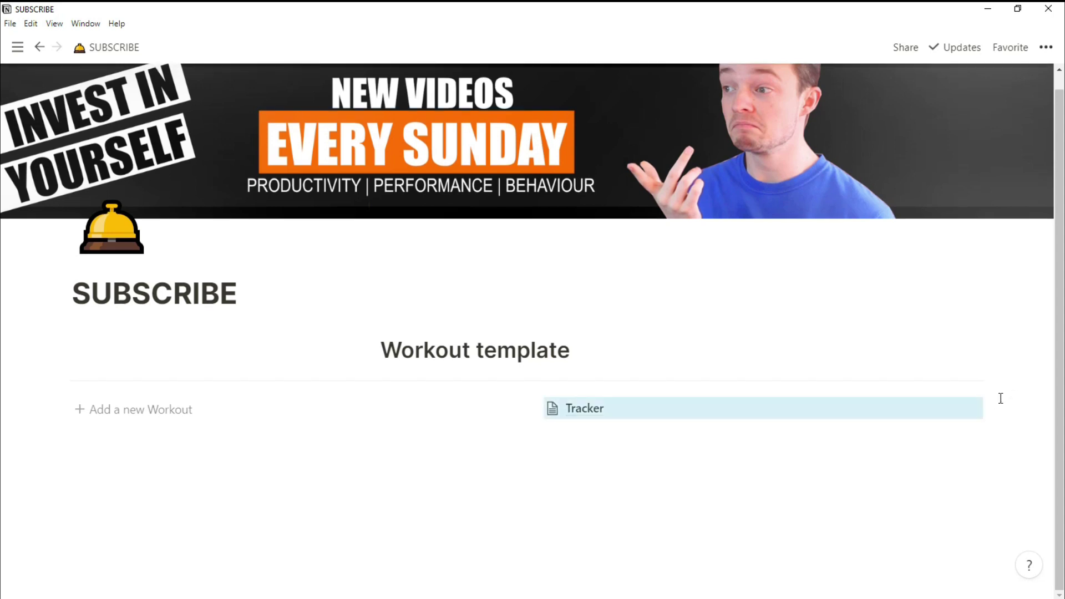
- Turn Tracker back into an inline table and widen its column
left_click(856, 421)
left_click(971, 387)
left_click(912, 414)
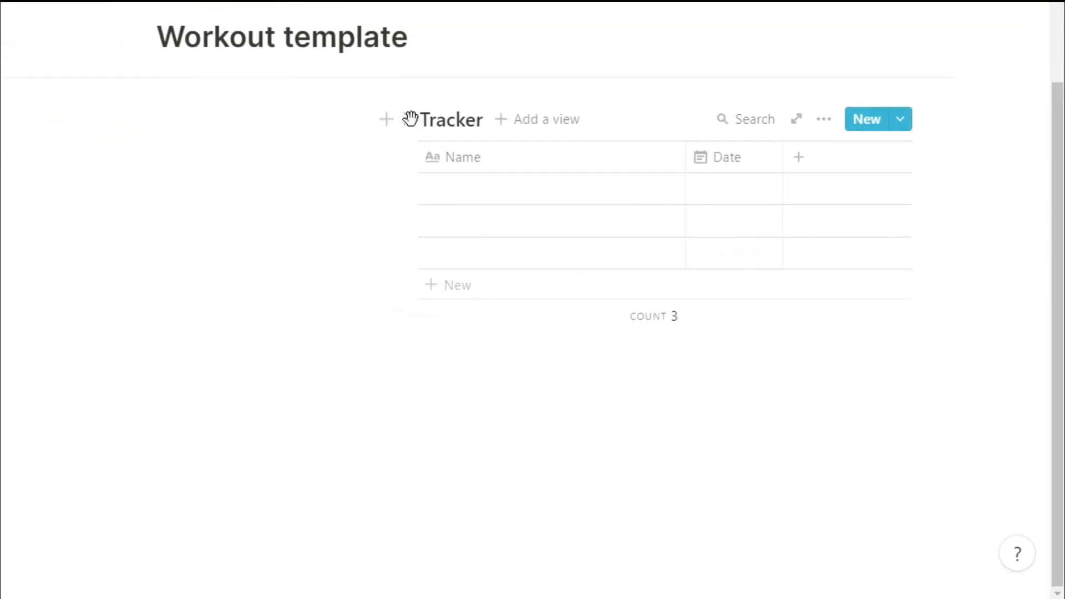
left_click_drag(437, 148, 408, 190)
left_click(7, 211)
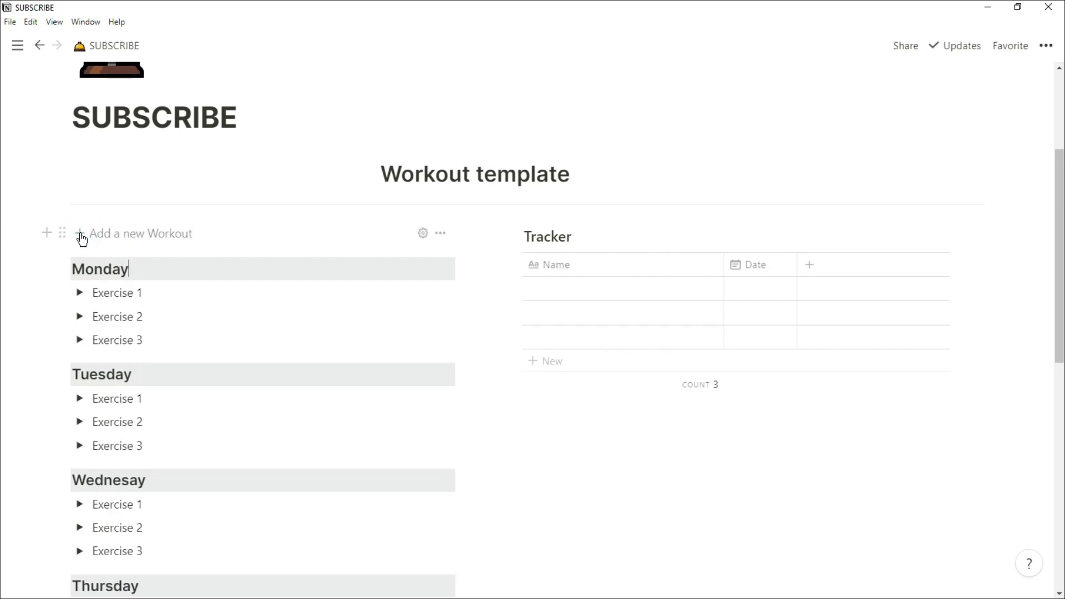
scroll(156, 270, "down", 8)
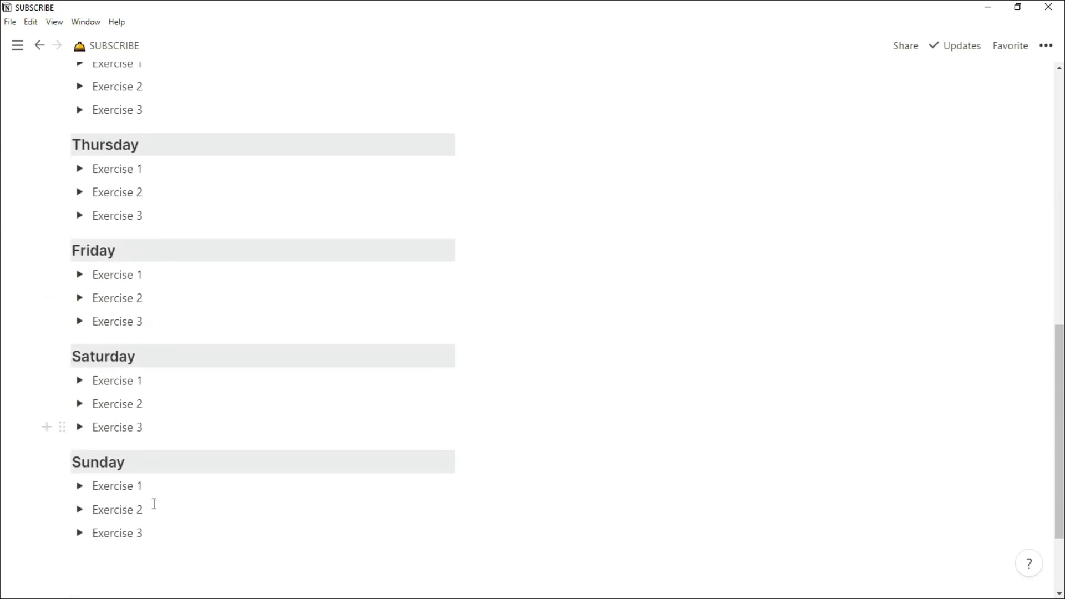
left_click_drag(155, 532, 564, 480)
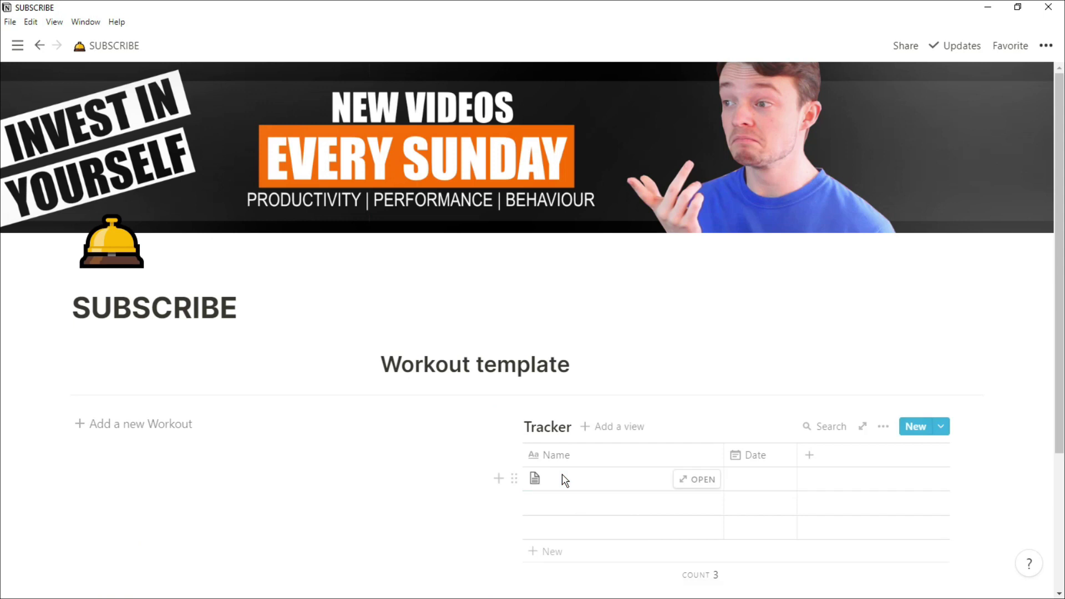
- Open the first Tracker entry, date it Apr 29, 2020, and title it 'Test'
left_click(702, 480)
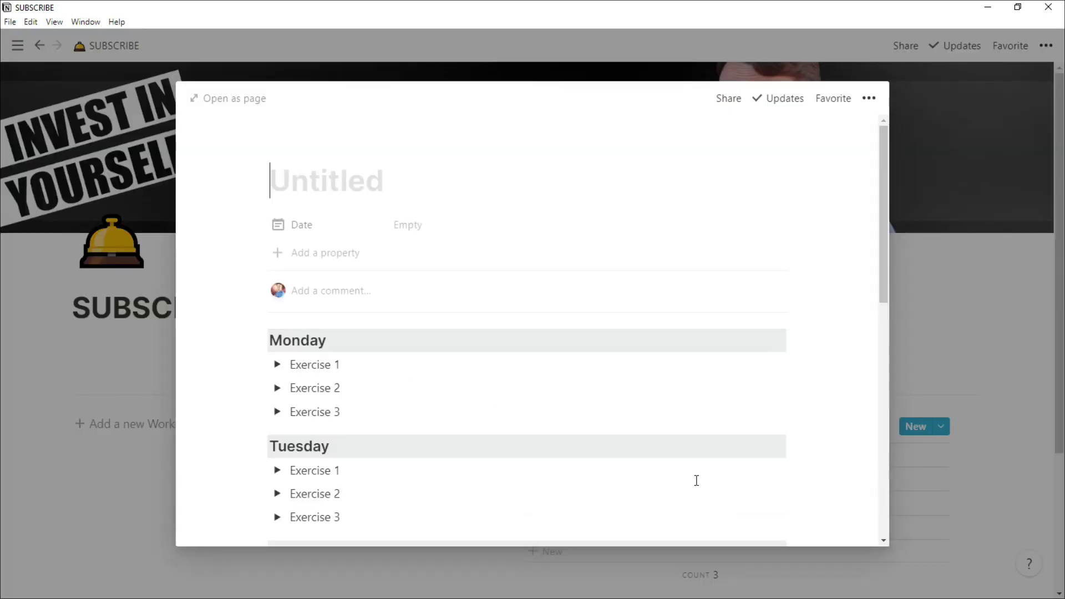
scroll(494, 421, "down", 7)
scroll(494, 421, "up", 7)
left_click(402, 225)
left_click(455, 380)
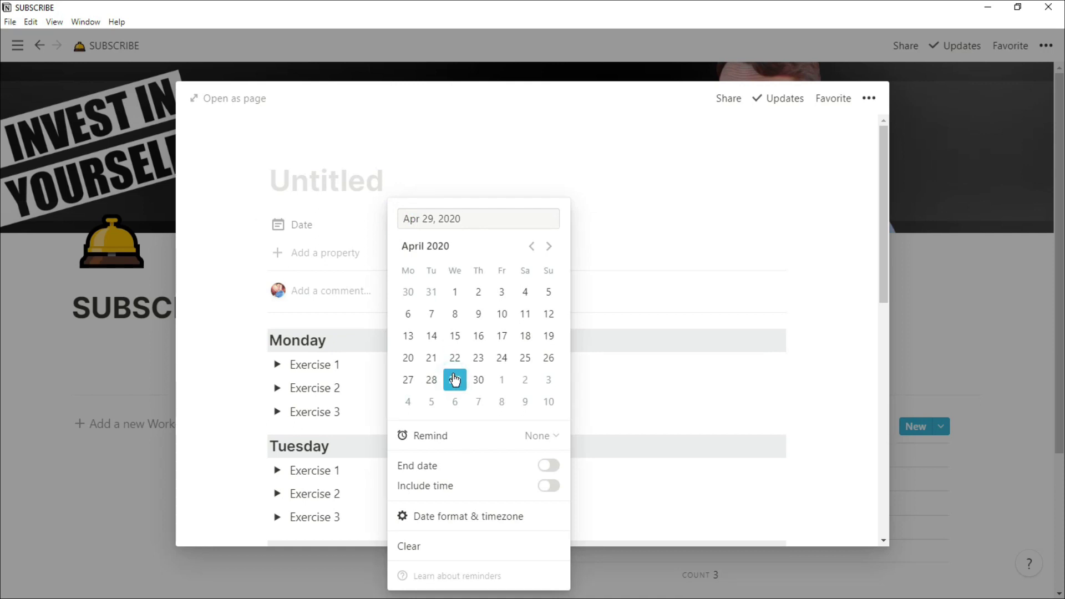
left_click(386, 188)
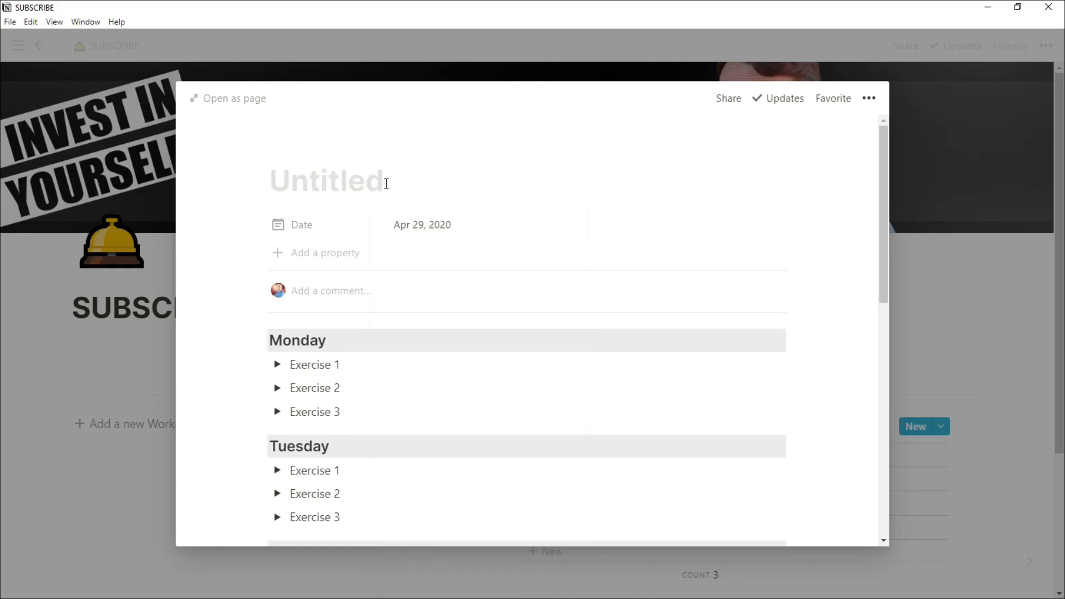
type("Test")
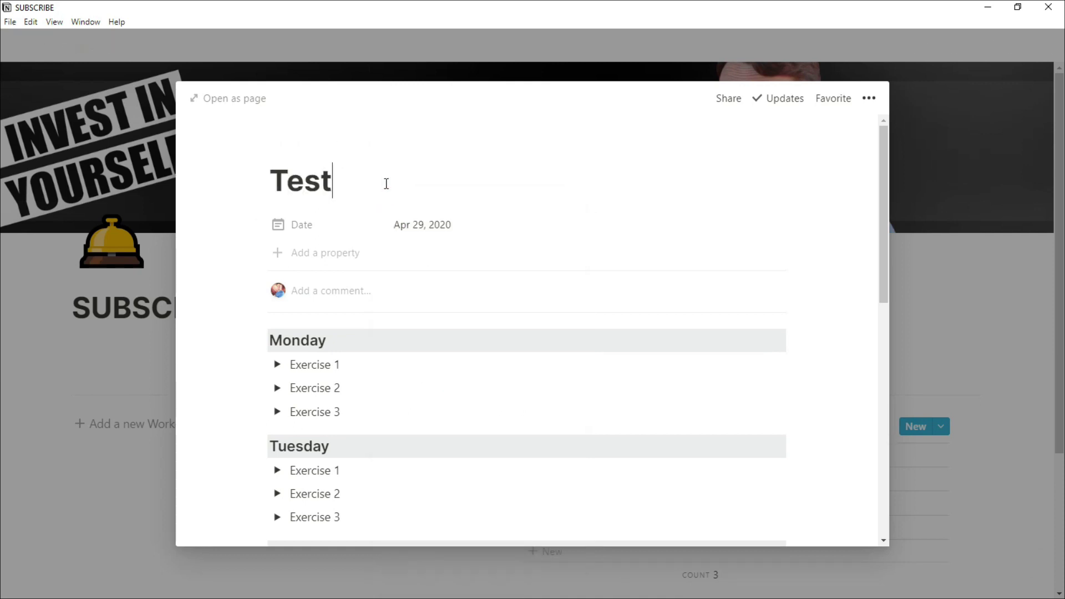
left_click(941, 295)
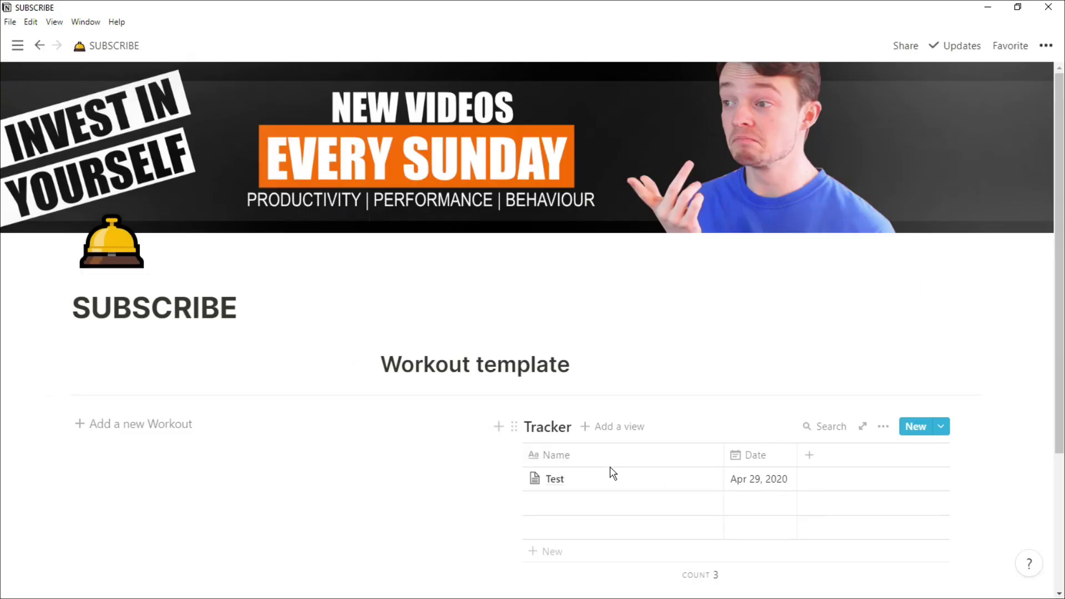
scroll(609, 471, "down", 3)
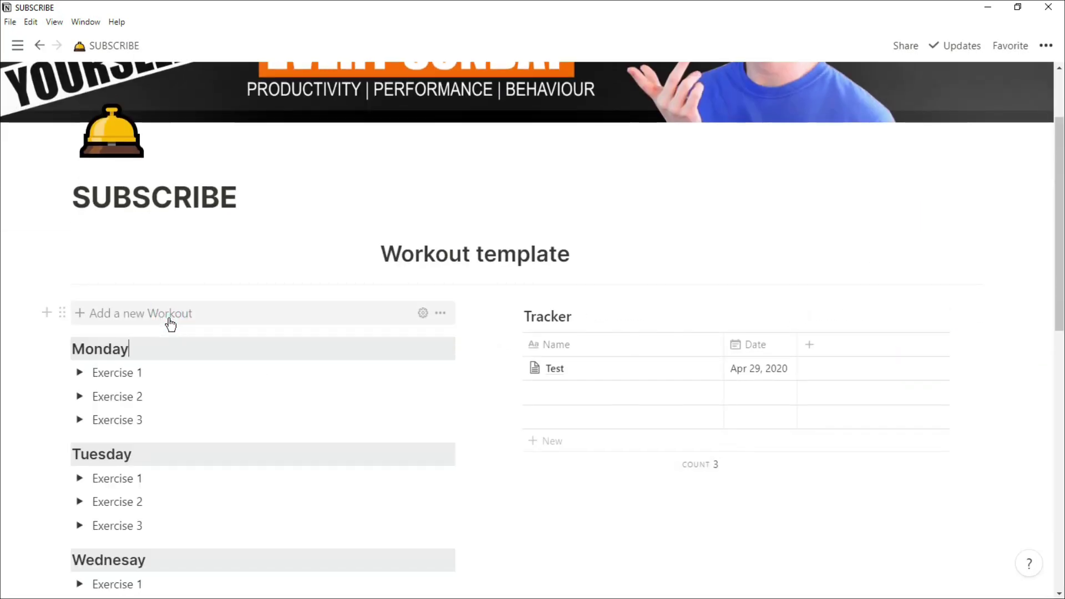